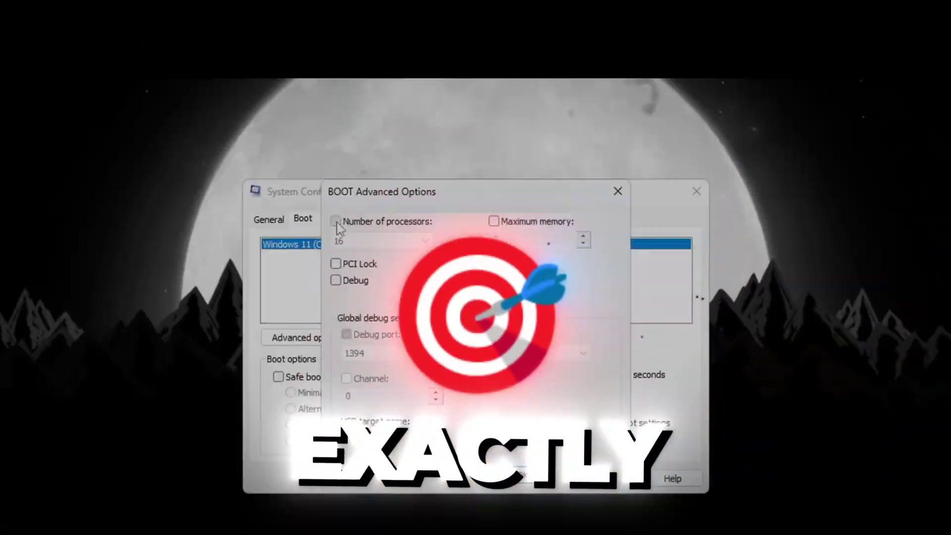
Step: Keep the number of processors at 16 in the processor count list
left_click(377, 160)
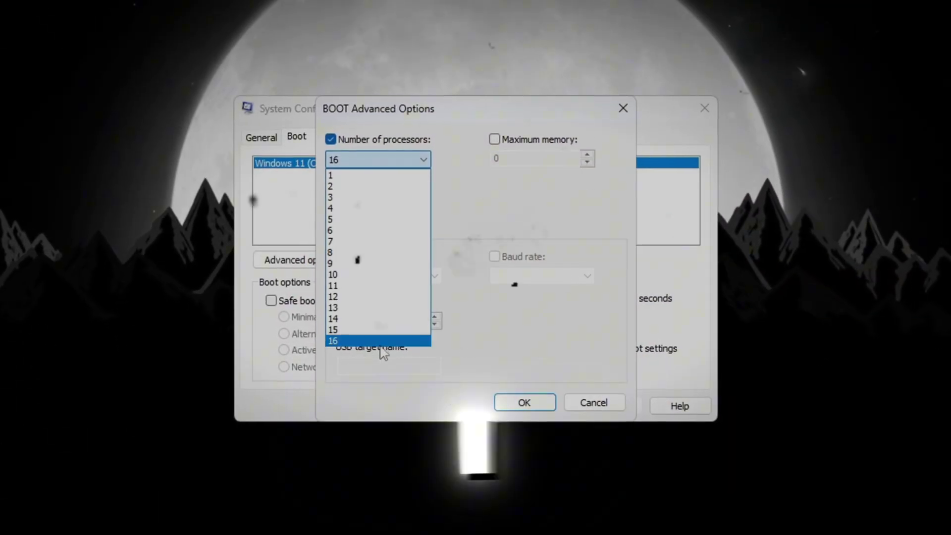
left_click(381, 345)
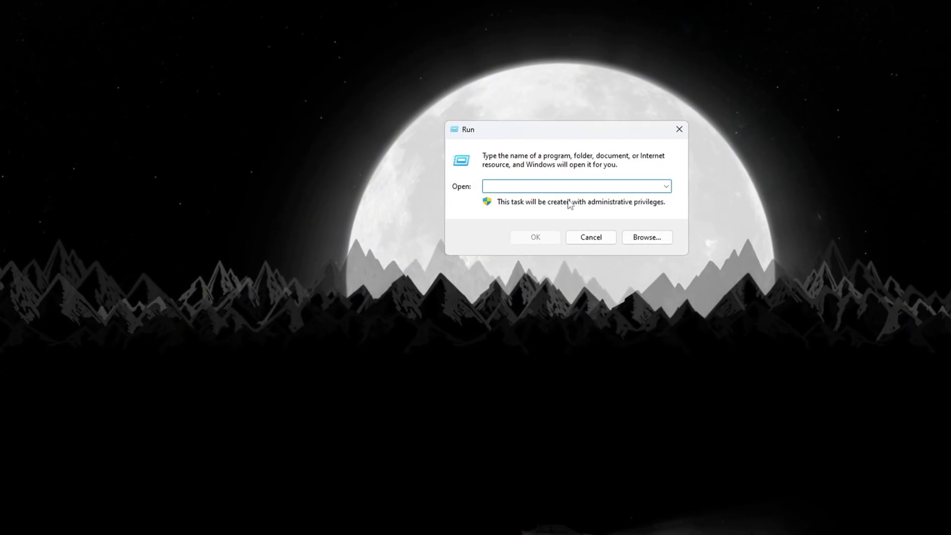
Step: Launch gpedit.msc and open Turn off Power Throttling under System > Power Management > Power Throttling Settings
type("gpedit")
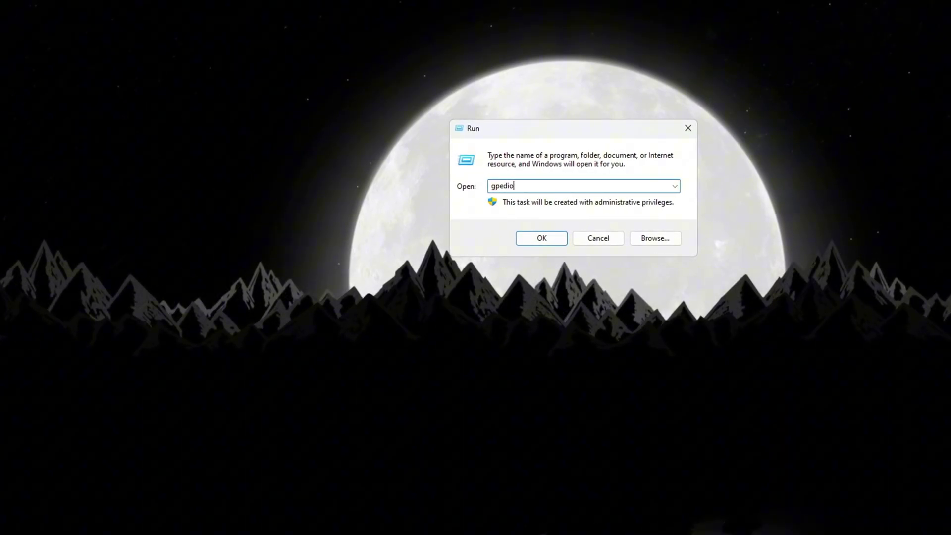
type(".msc")
key("Return")
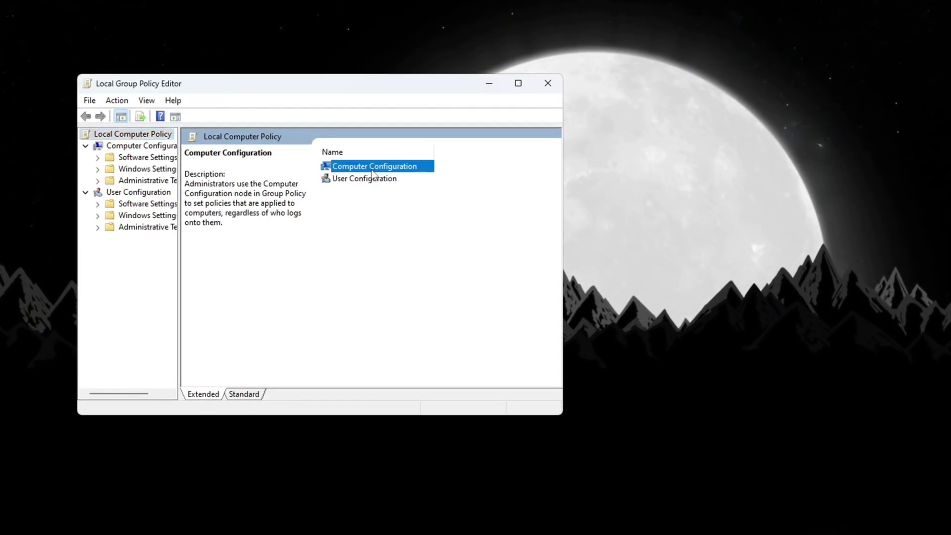
double_click(373, 168)
double_click(389, 192)
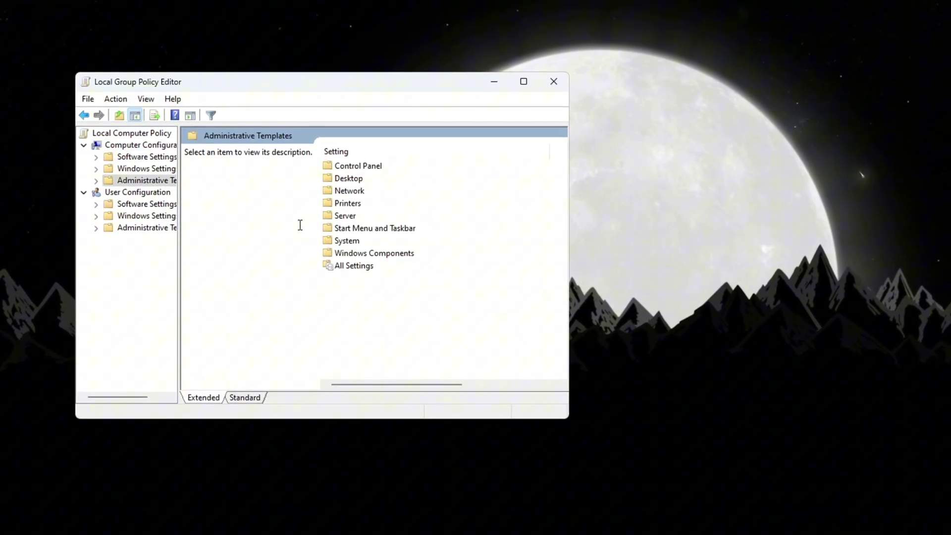
double_click(347, 242)
scroll(352, 236, "down", 9)
double_click(351, 229)
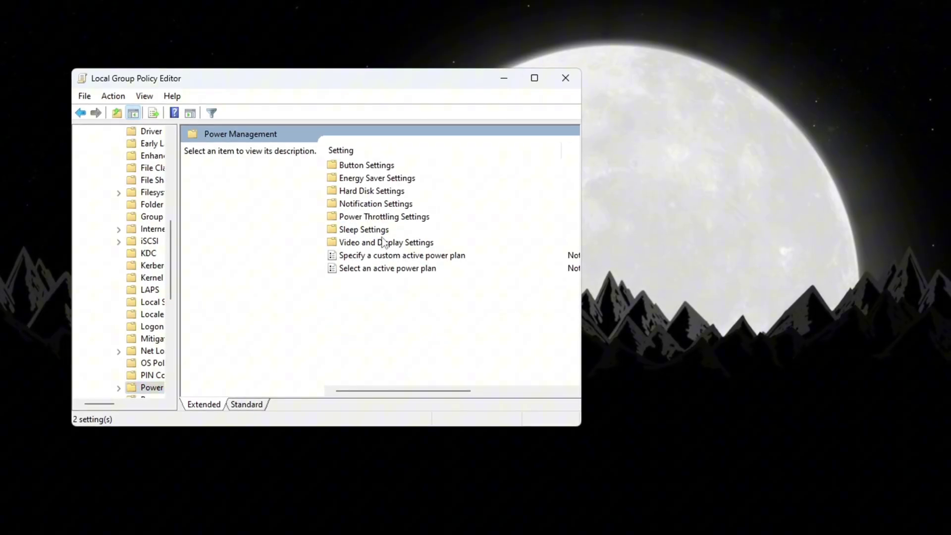
double_click(384, 217)
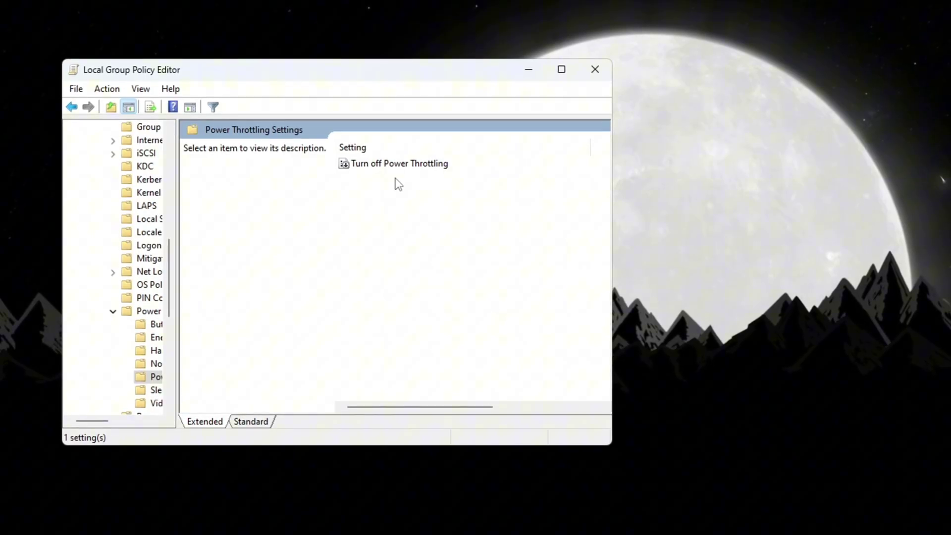
double_click(417, 169)
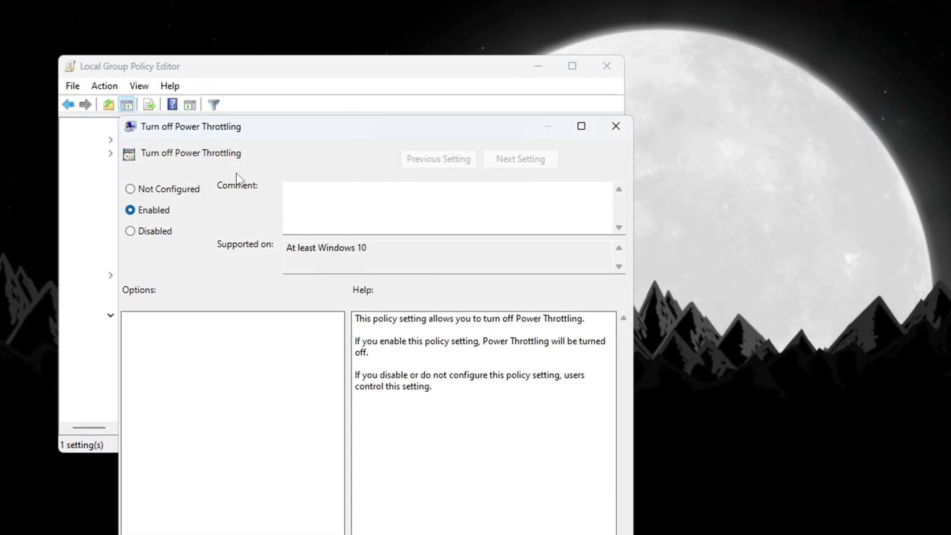
Step: Set the Turn off Power Throttling policy to Enabled and confirm with OK
left_click(166, 190)
left_click(150, 210)
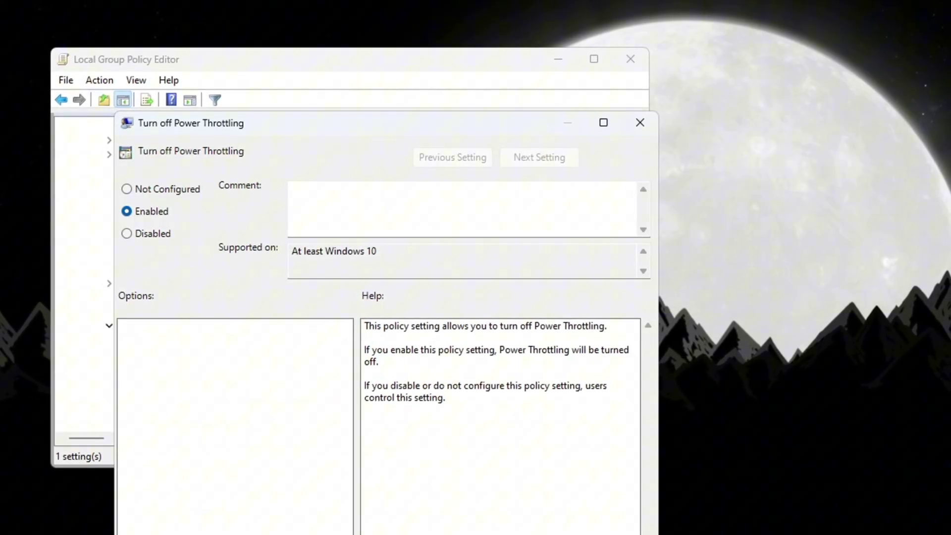
left_click(579, 532)
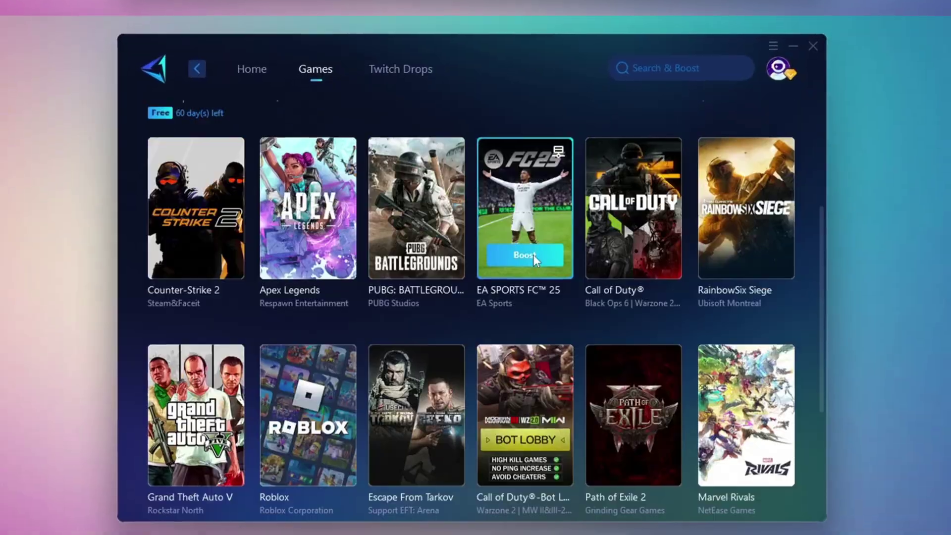
Step: Scroll from the GearUP Booster Home page down to the description's GearUp Booster download link
scroll(529, 242, "down", 3)
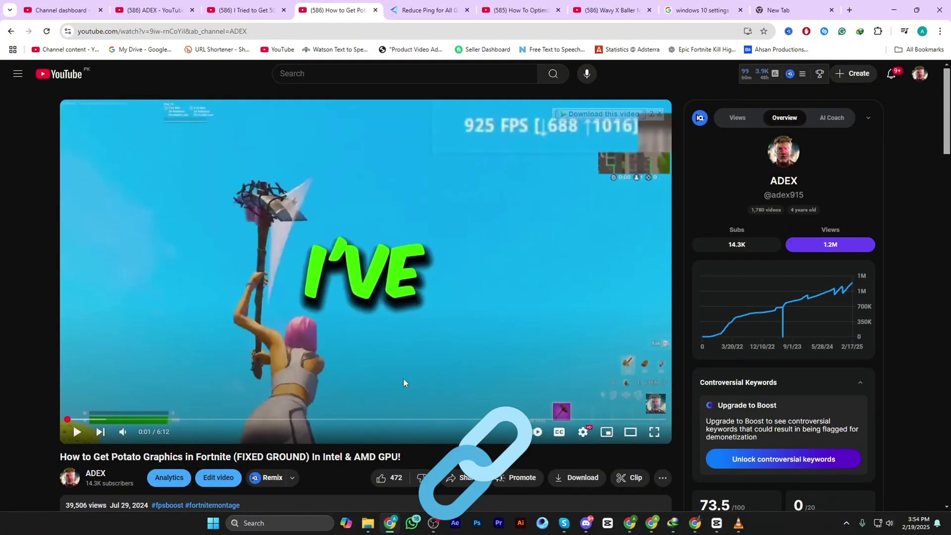
scroll(403, 378, "down", 4)
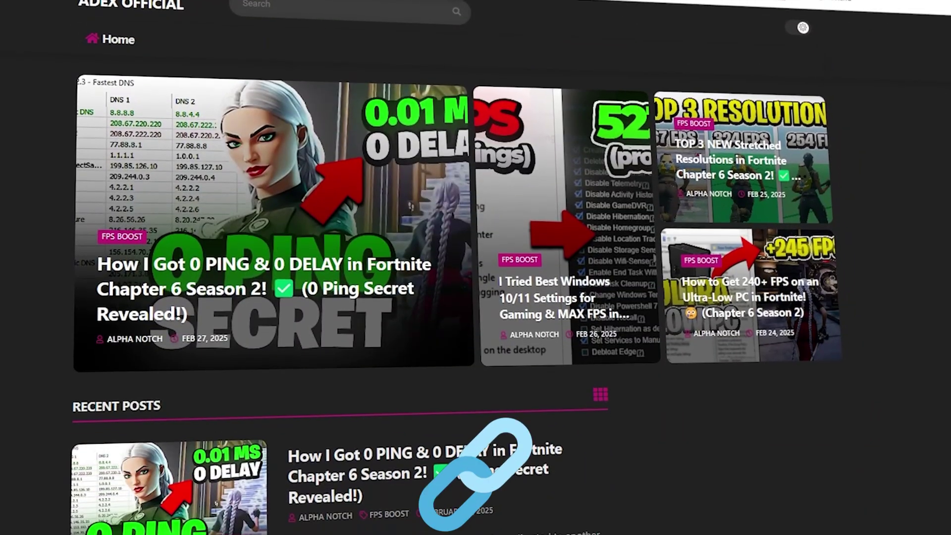
Step: Scroll down the ADEX Official Recent Posts list of FPS boost articles
scroll(456, 292, "down", 8)
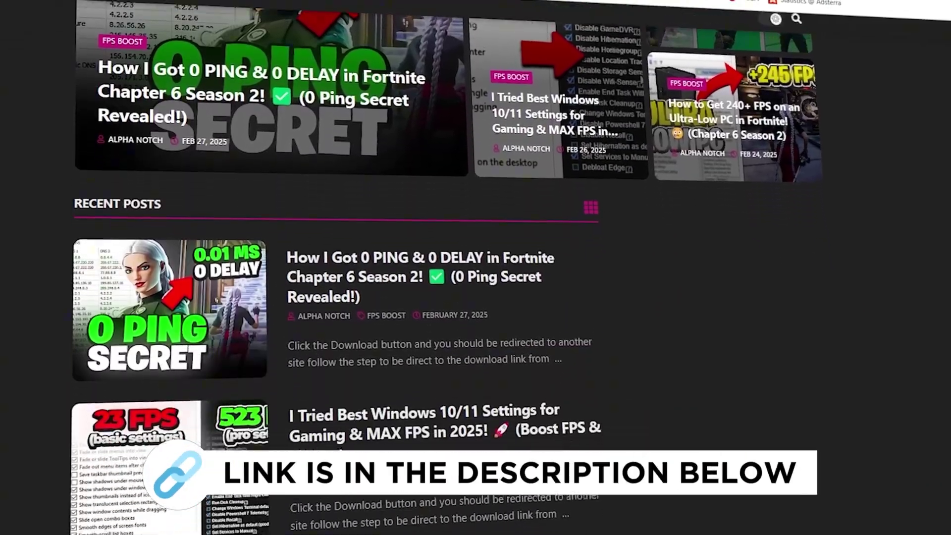
scroll(332, 292, "down", 8)
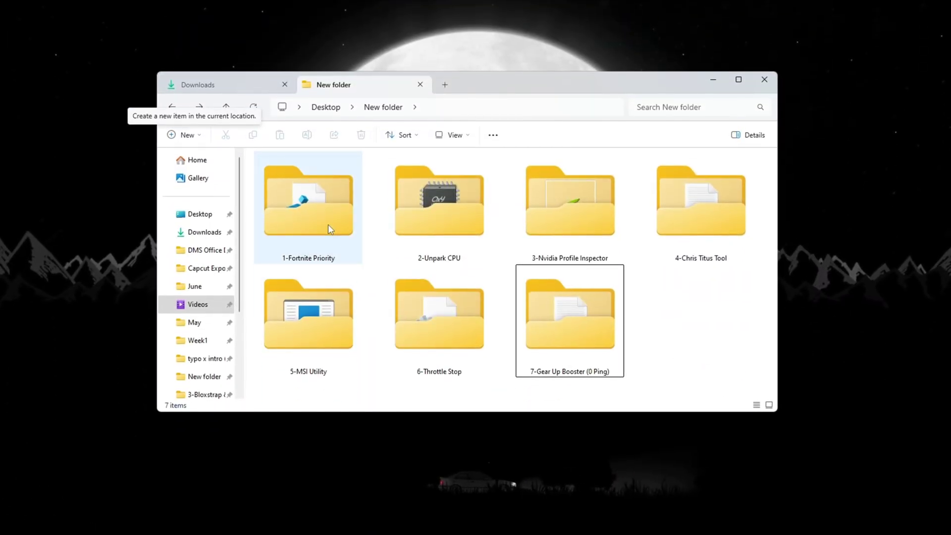
Step: Open 1-Fortnite Priority and box-select the High, Medium and Normal Priority .reg files
left_click(277, 233)
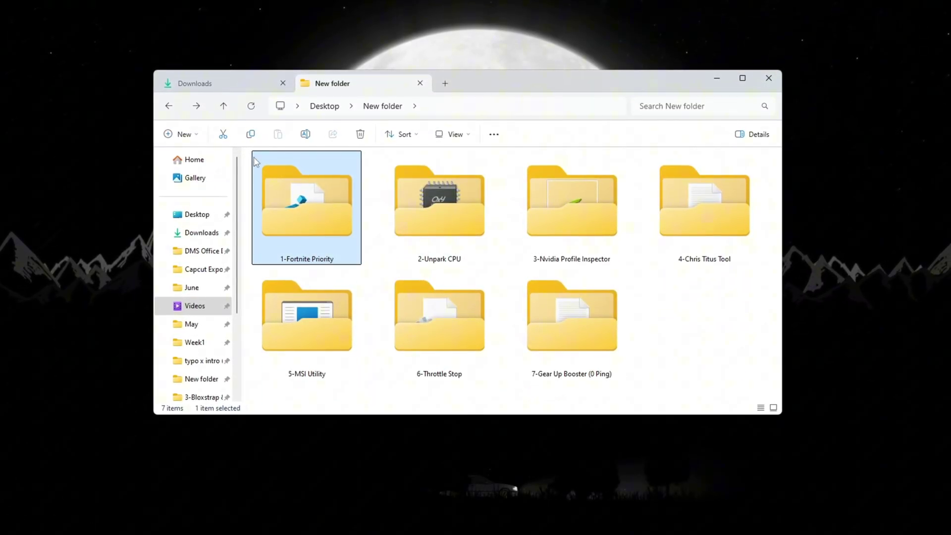
double_click(318, 210)
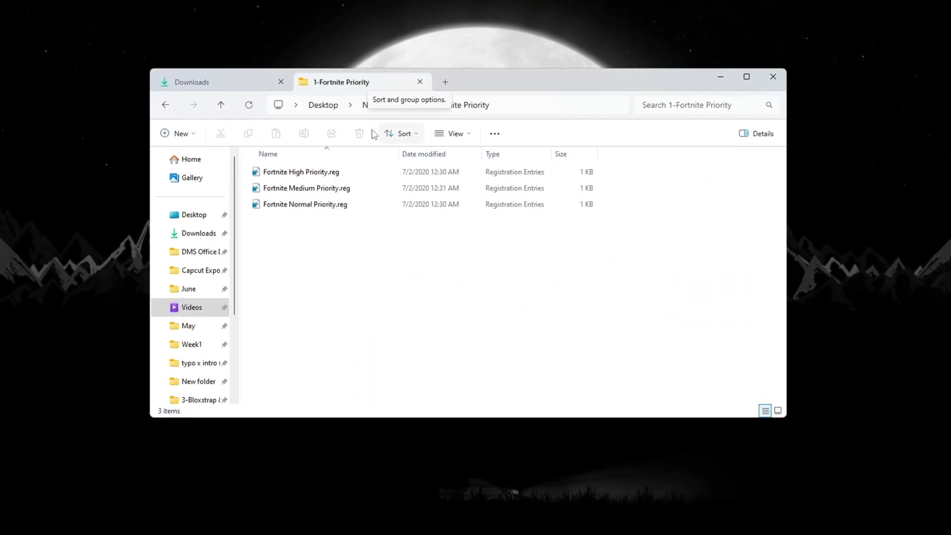
left_click_drag(337, 249, 397, 171)
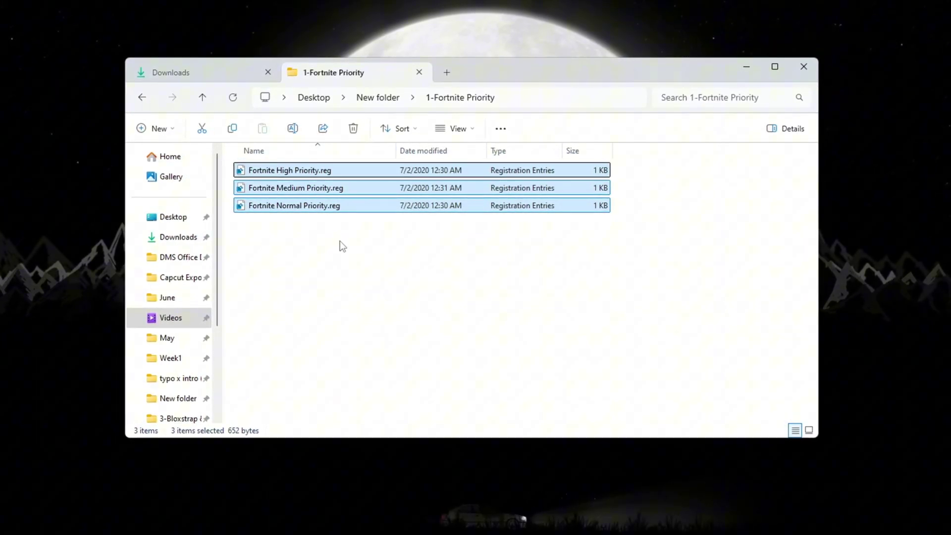
left_click(304, 208)
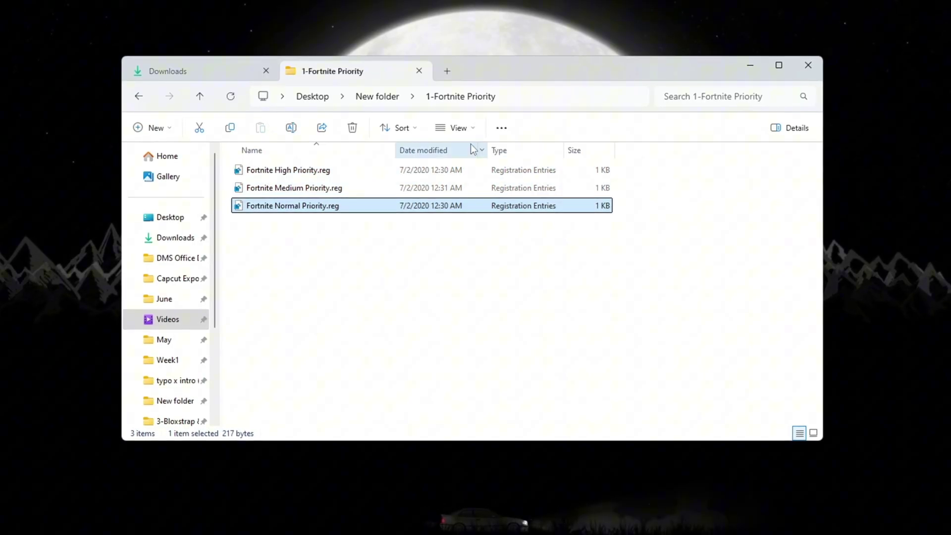
left_click(314, 174)
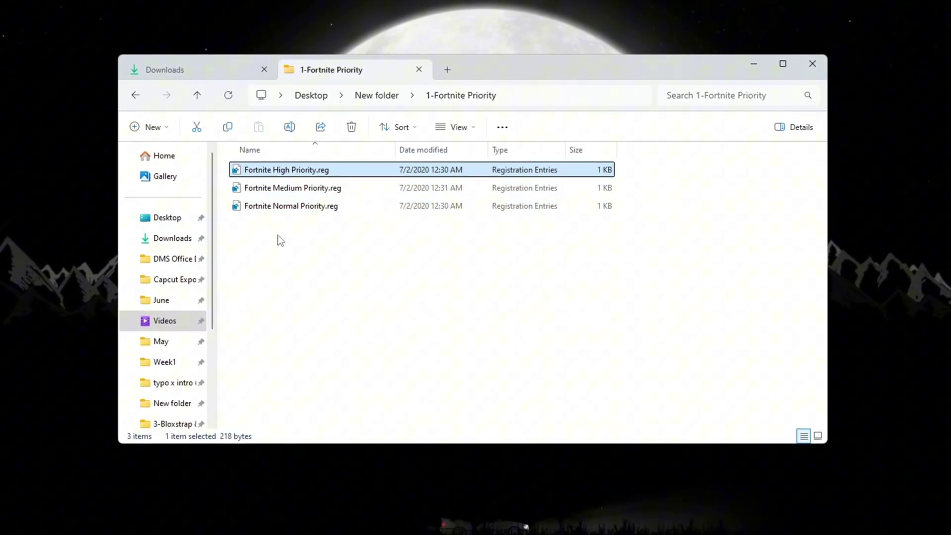
left_click(261, 210)
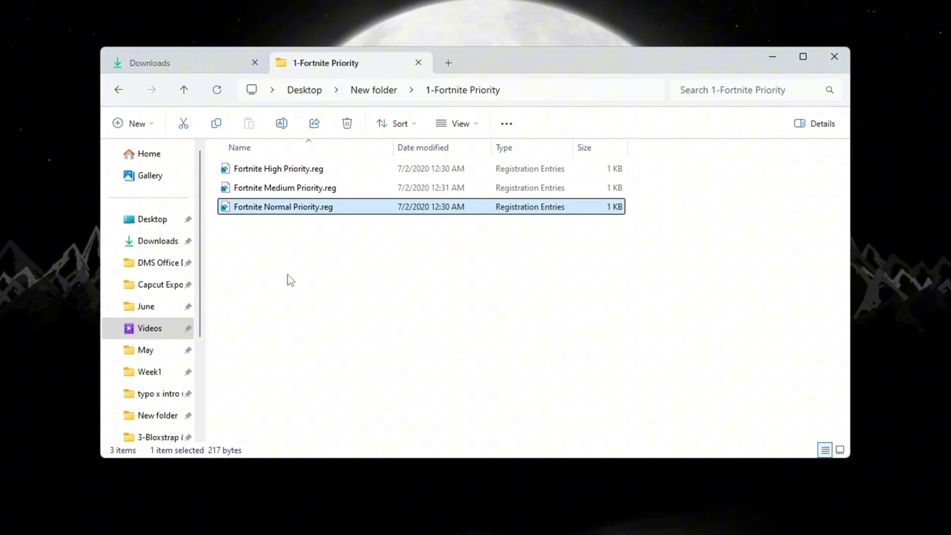
left_click(308, 191)
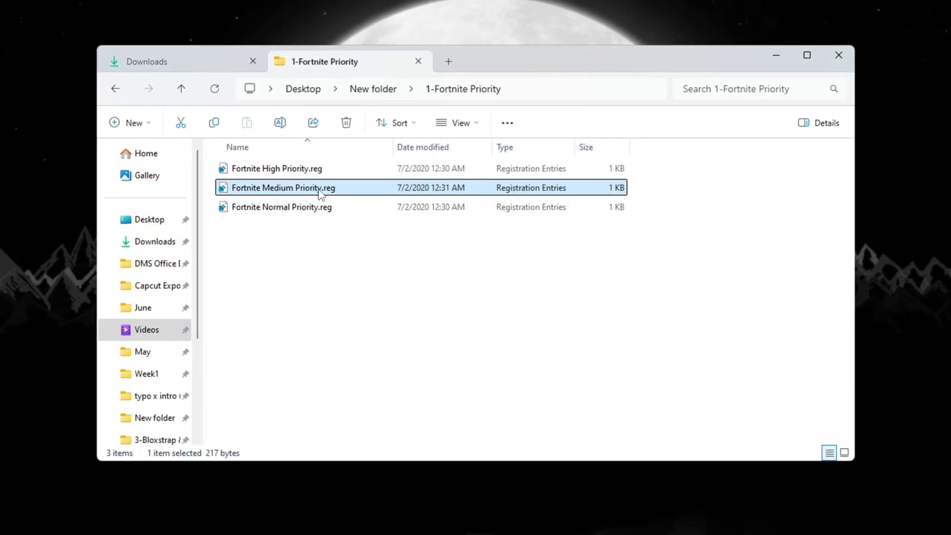
left_click(291, 173)
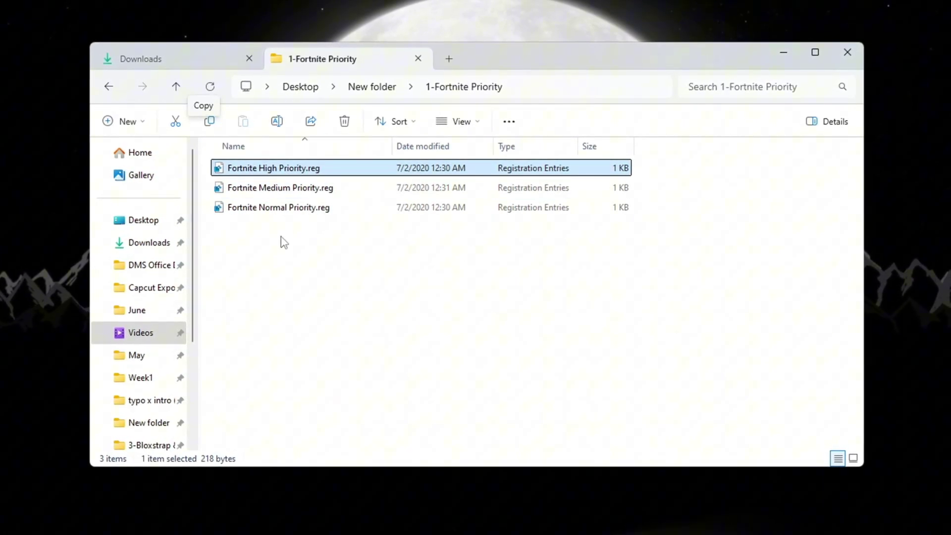
left_click(304, 212)
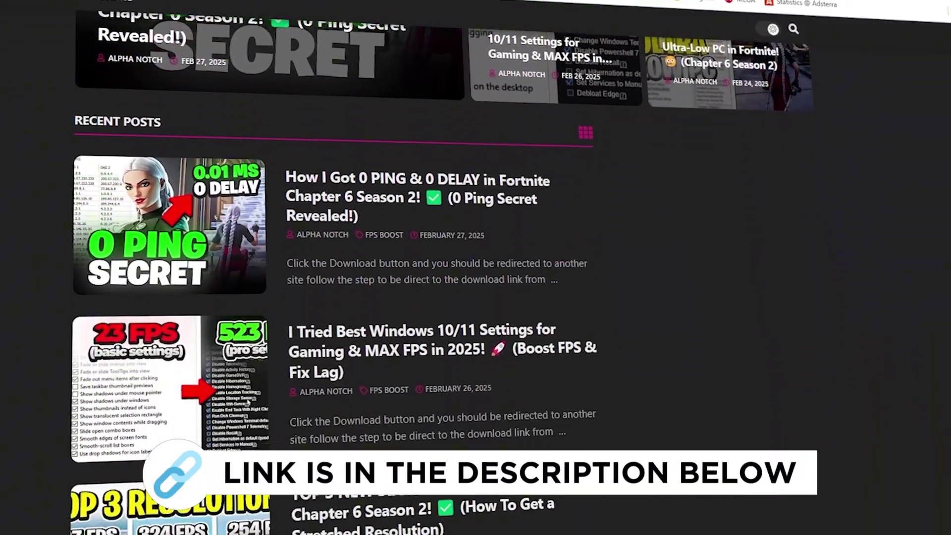
Step: Scroll further down the ADEX Official blog's Recent Posts
scroll(247, 398, "down", 8)
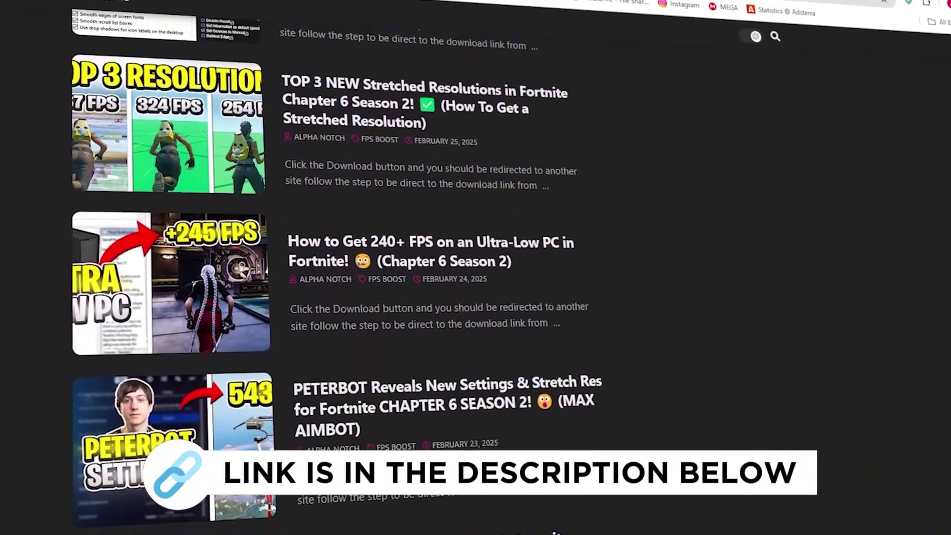
scroll(426, 277, "down", 3)
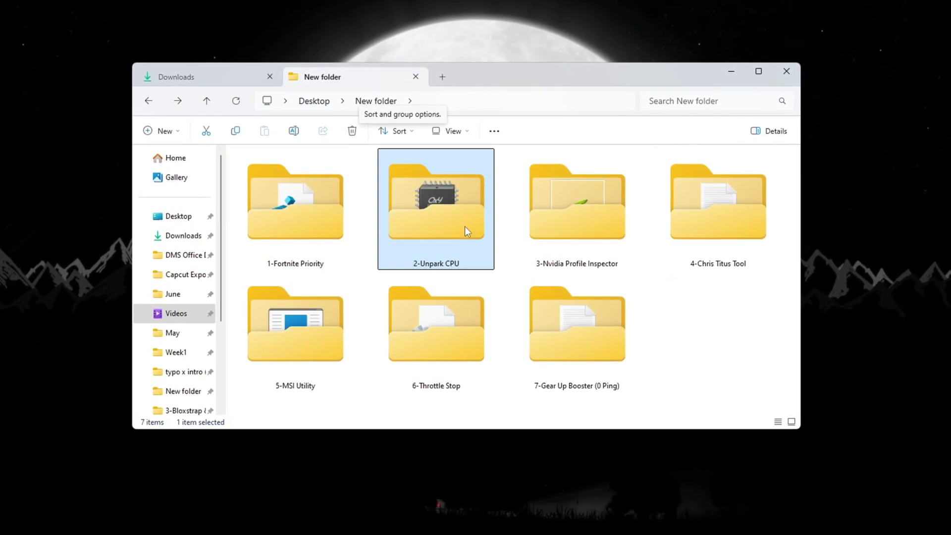
Step: Run UnparkCpu.exe from the 2-Unpark CPU folder as administrator and reposition its window
double_click(433, 225)
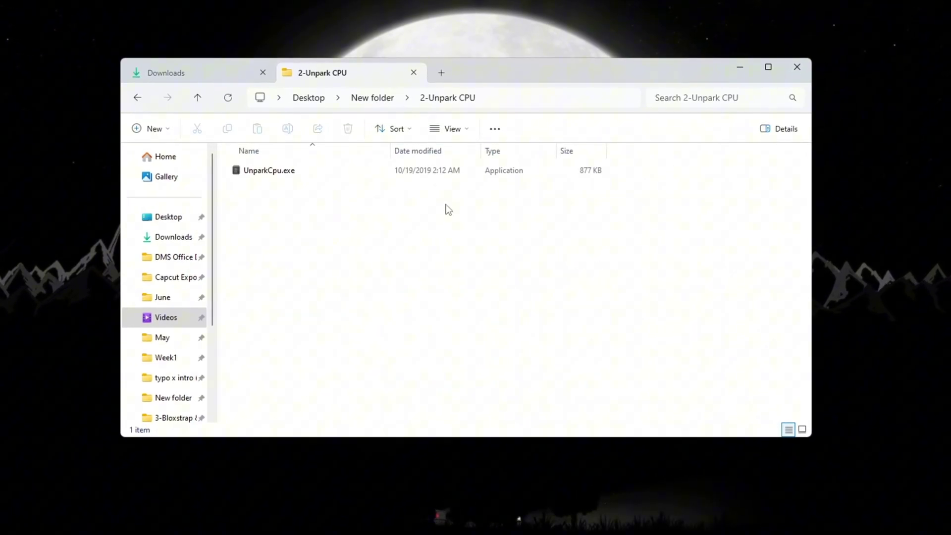
left_click(265, 171)
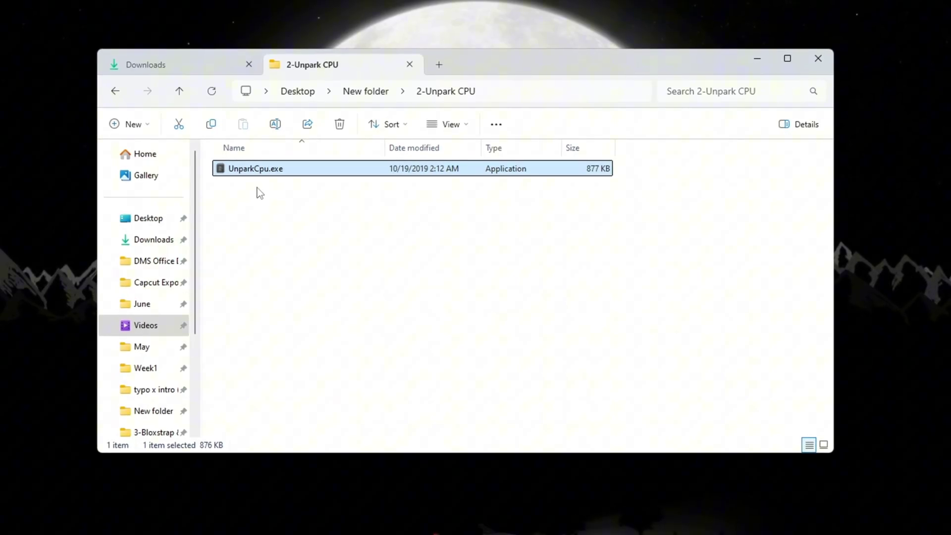
right_click(329, 171)
left_click(410, 255)
left_click(761, 56)
left_click_drag(554, 105, 496, 104)
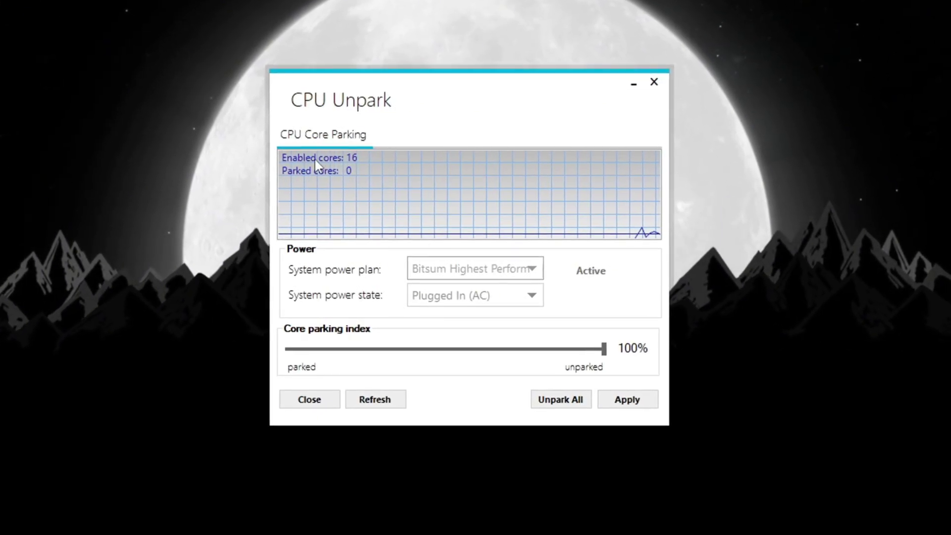
Step: Unpark all 16 cores in CPU Unpark and apply, dismissing both success messages
left_click(558, 403)
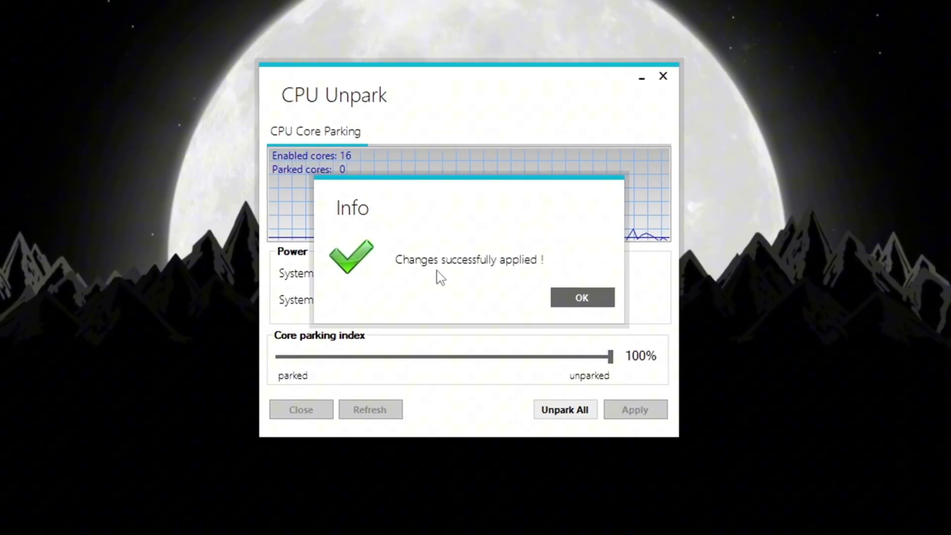
left_click(592, 301)
left_click(644, 407)
left_click(592, 301)
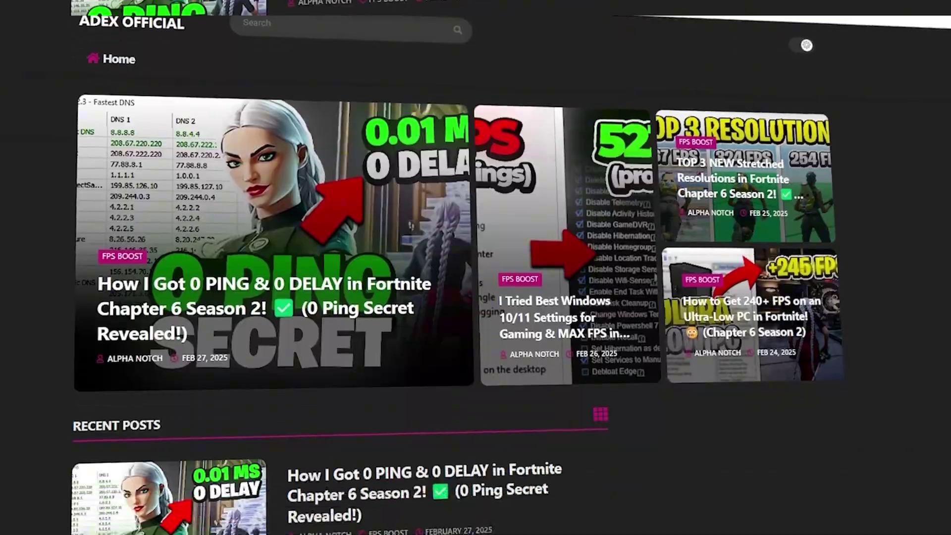
scroll(456, 297, "down", 7)
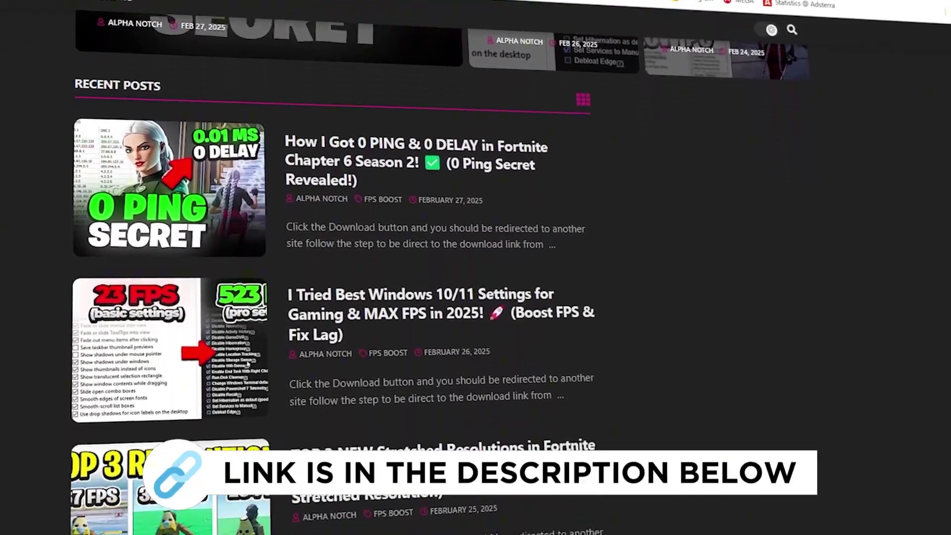
scroll(336, 298, "down", 7)
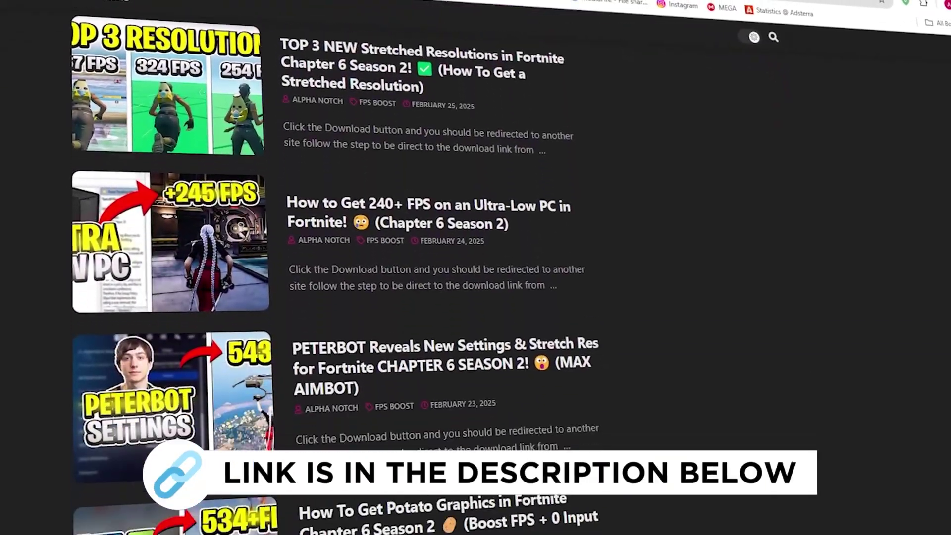
scroll(456, 298, "down", 3)
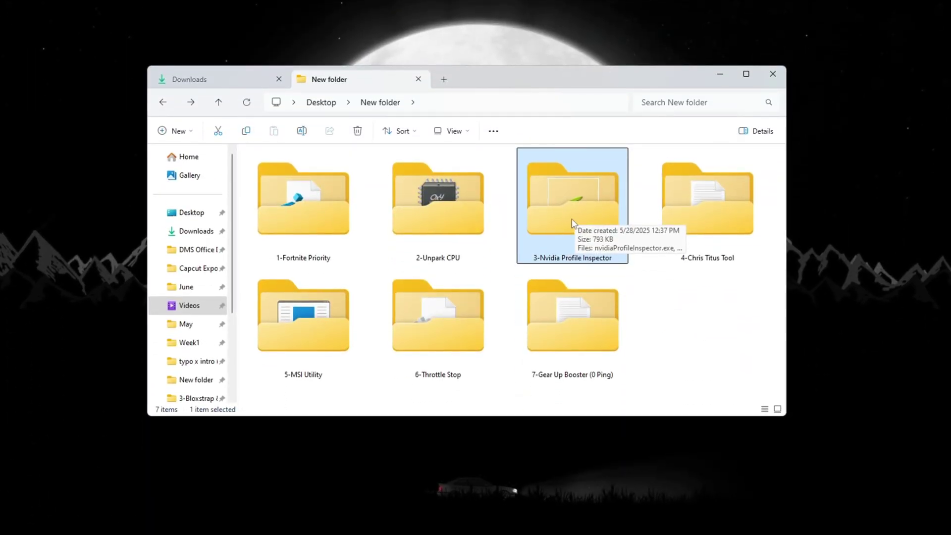
Step: Open the 3-Nvidia Profile Inspector folder and load the Fortnite profile by searching 'fort'
left_click(572, 221)
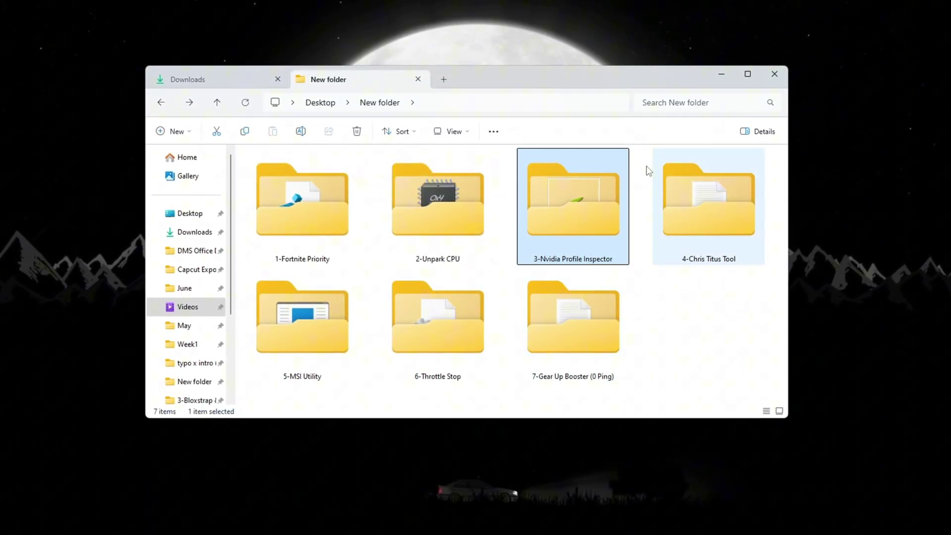
double_click(586, 214)
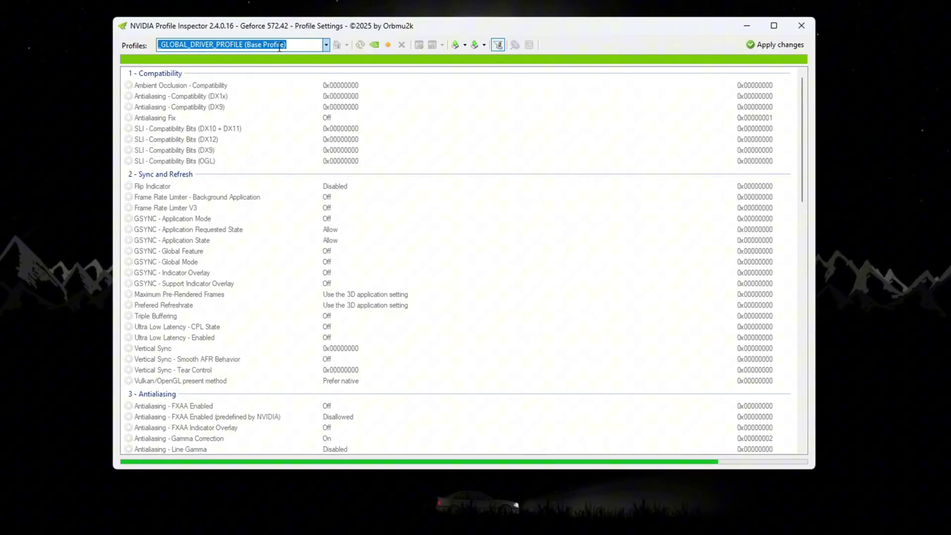
type("fort")
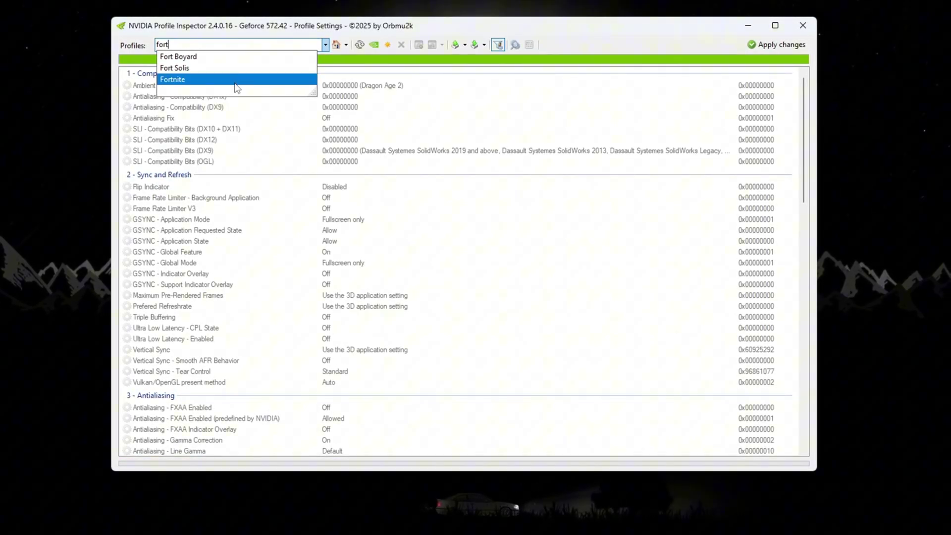
left_click(236, 83)
left_click(478, 45)
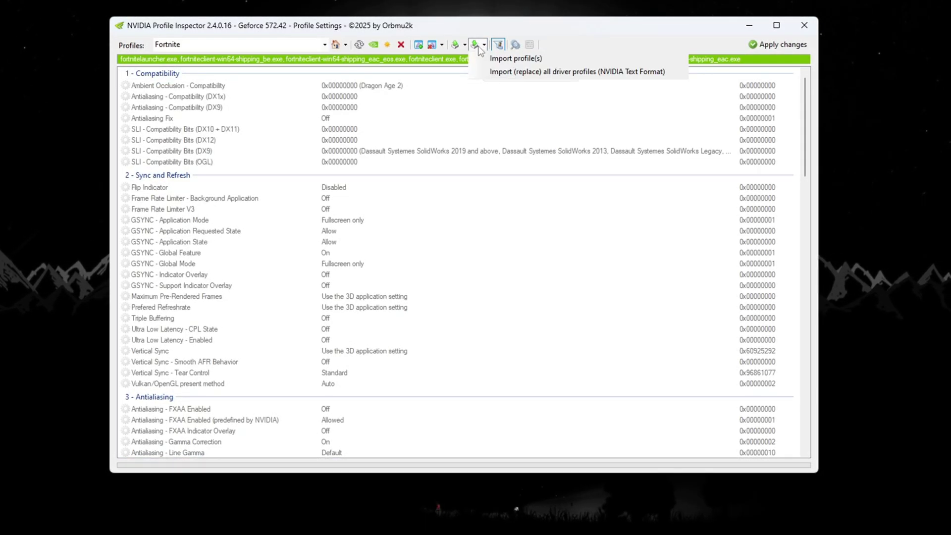
left_click(410, 65)
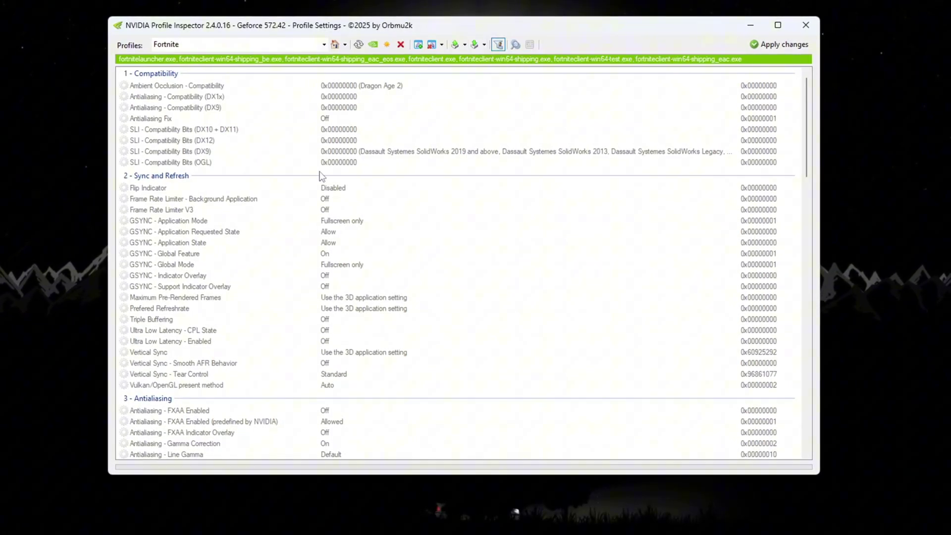
Step: Check the Fortnite profile's Transparency Supersampling value
scroll(295, 223, "down", 3)
scroll(287, 246, "down", 4)
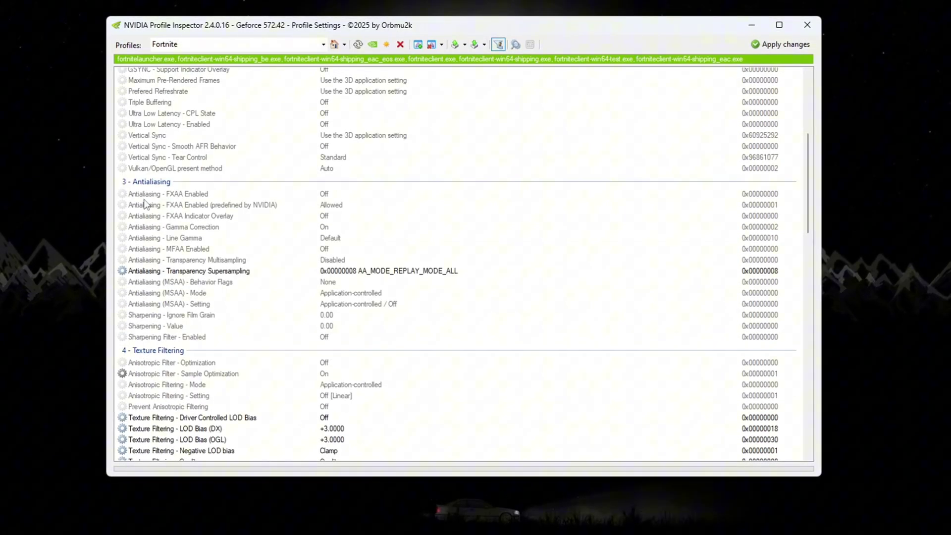
left_click(181, 274)
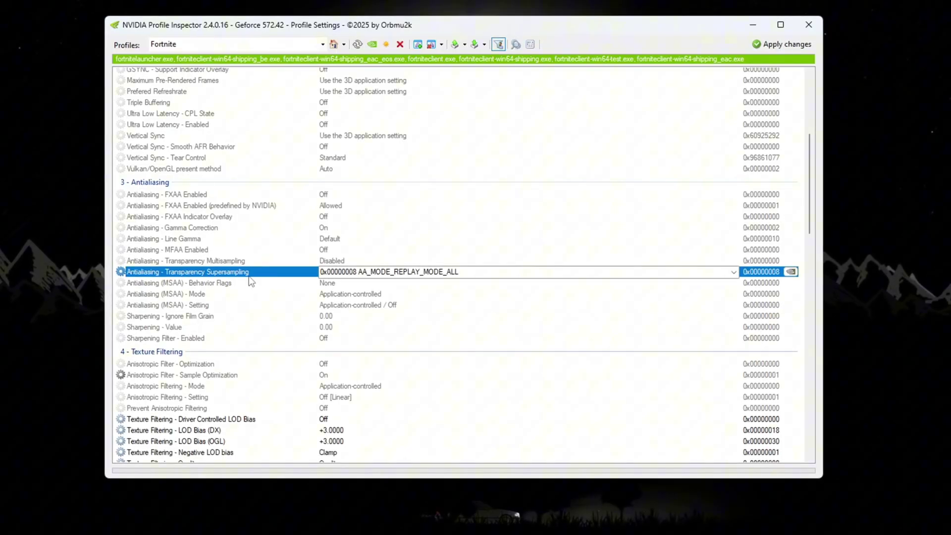
left_click(352, 273)
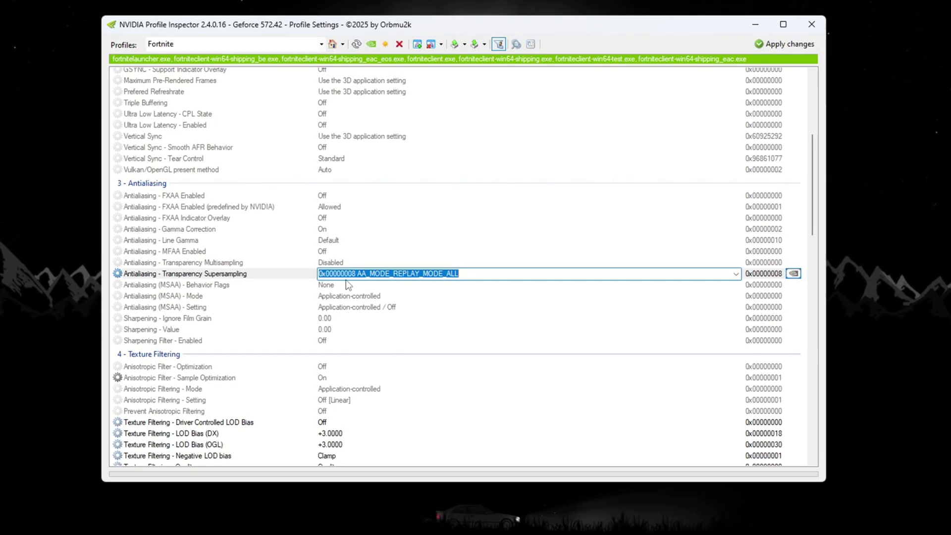
Step: Review the LOD Bias rows (DX and OGL +3.0000, Negative LOD bias Clamp), then select Texture Filtering - Quality
scroll(148, 350, "down", 2)
scroll(141, 305, "down", 2)
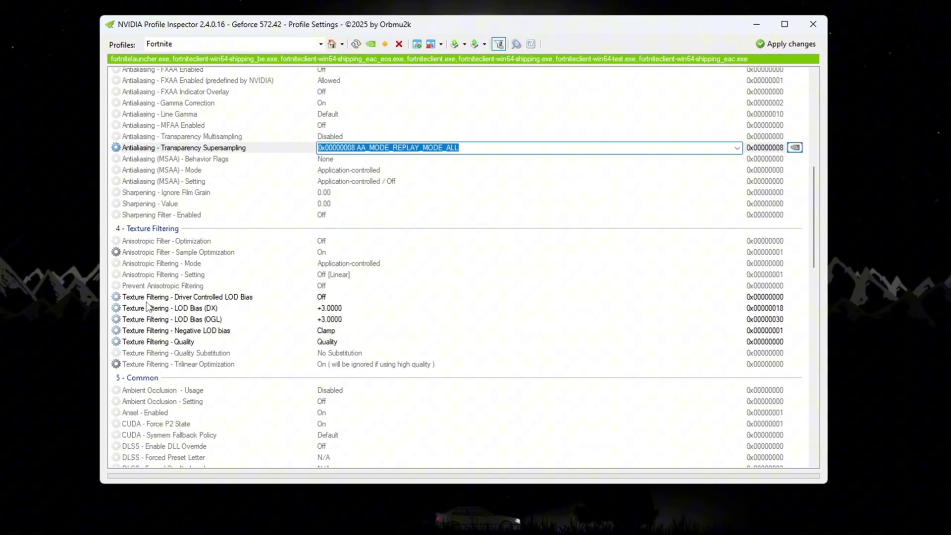
left_click(154, 301)
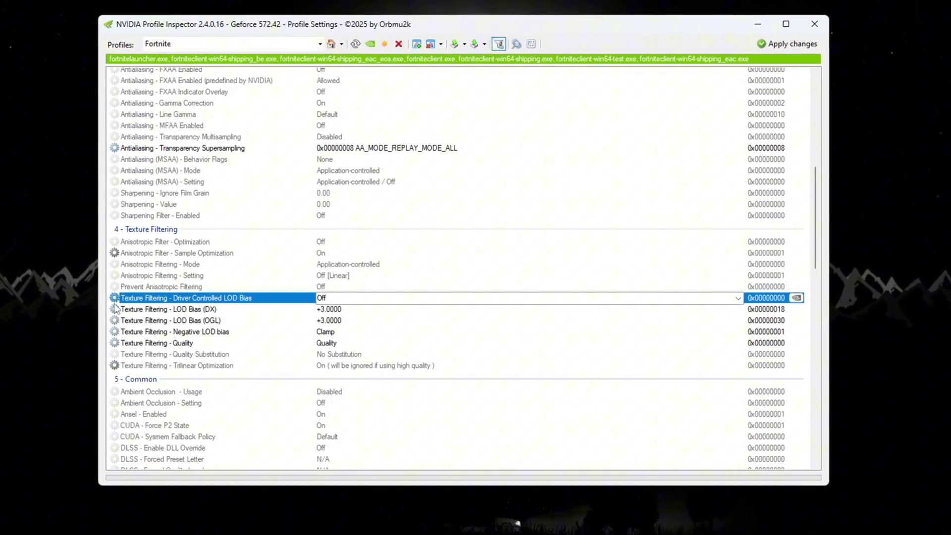
left_click(141, 312)
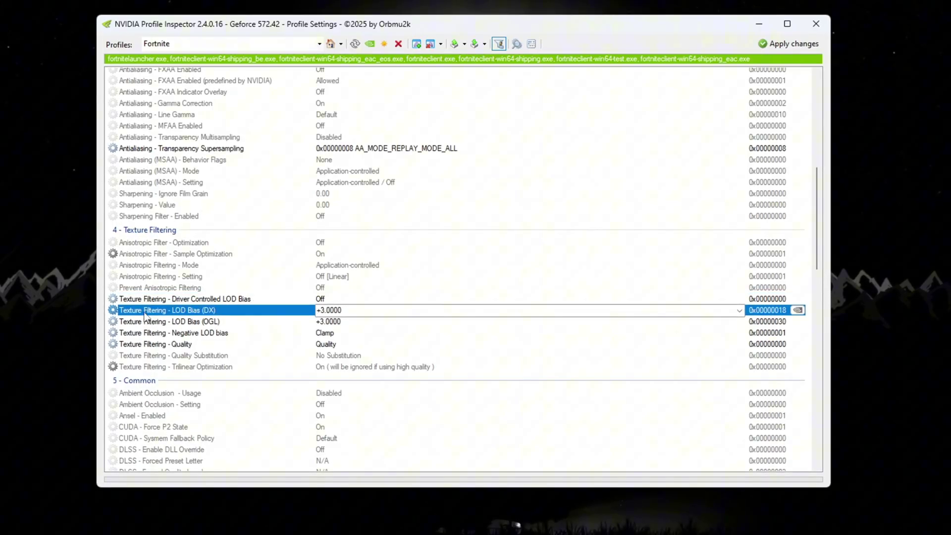
left_click(224, 325)
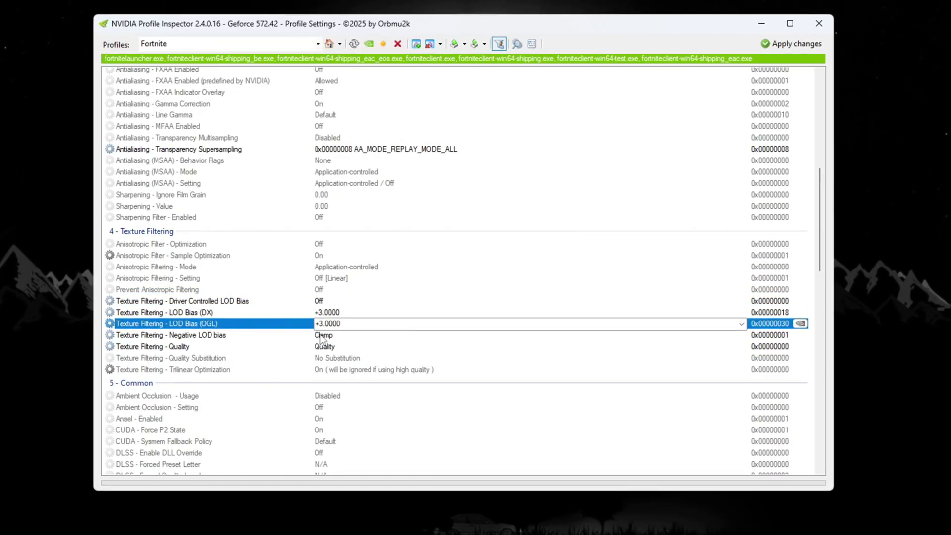
left_click(377, 329)
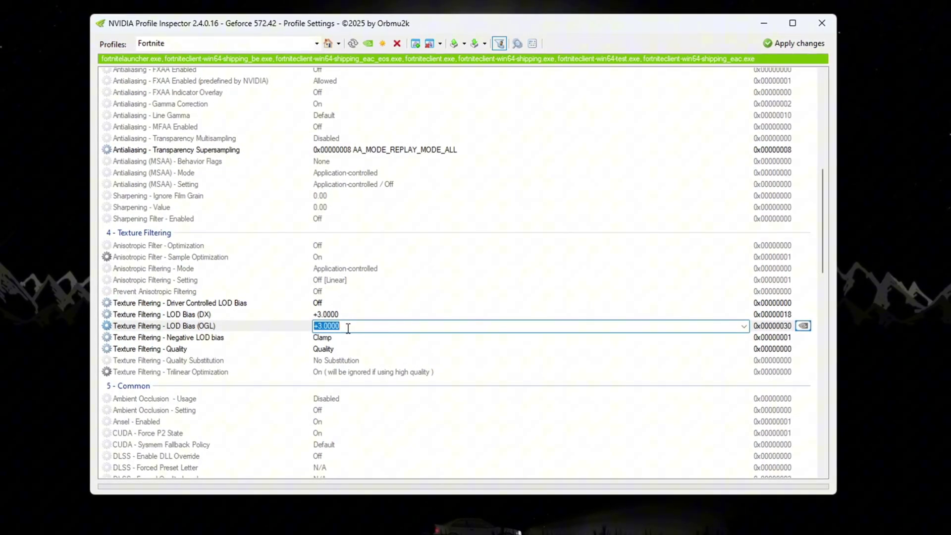
left_click(166, 340)
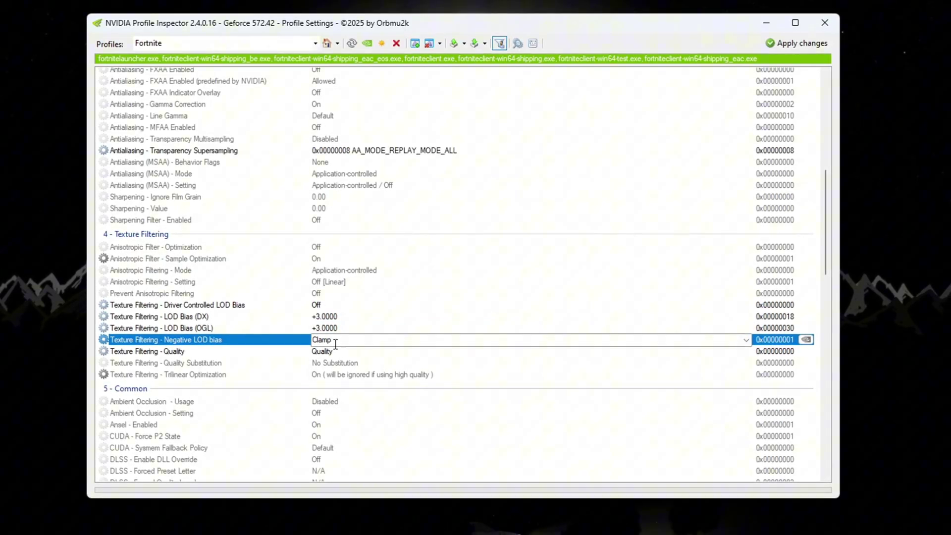
left_click(166, 353)
Step: Set Texture Filtering - Quality to High quality
left_click(746, 352)
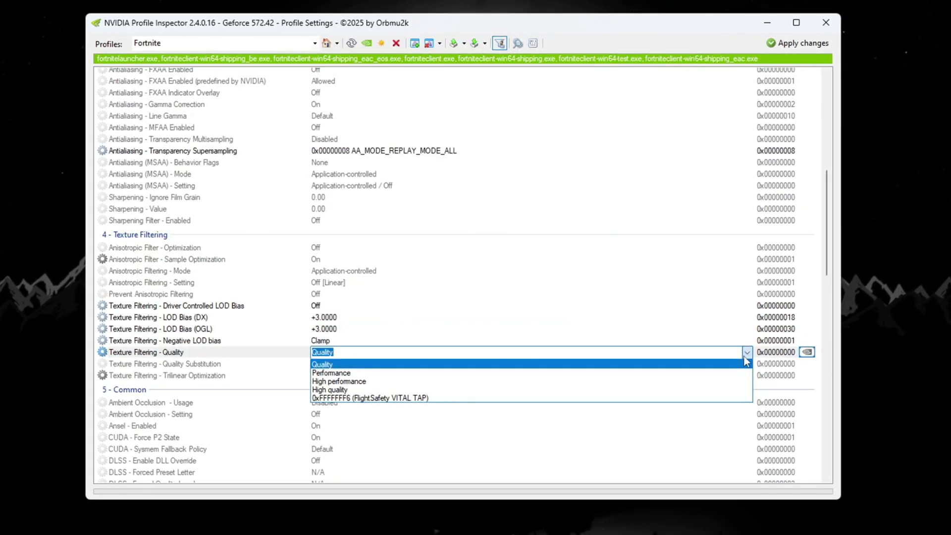
left_click(732, 393)
scroll(343, 379, "down", 6)
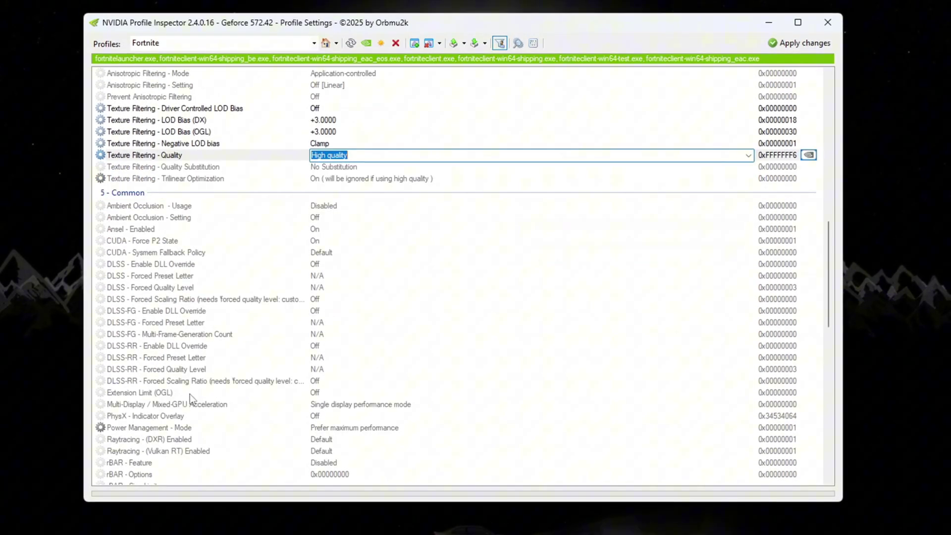
Step: Set Power Management - Mode to Optimal performance
left_click(186, 428)
left_click(749, 429)
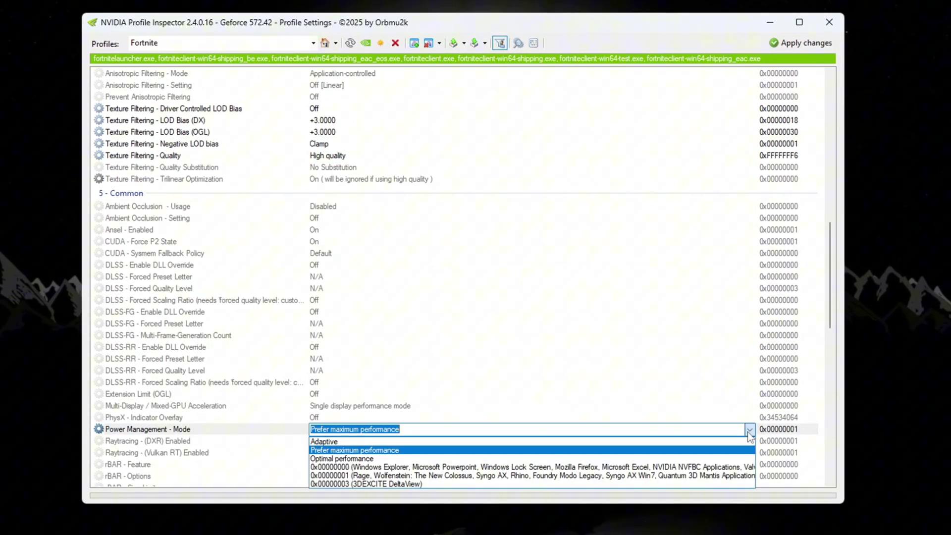
left_click(694, 464)
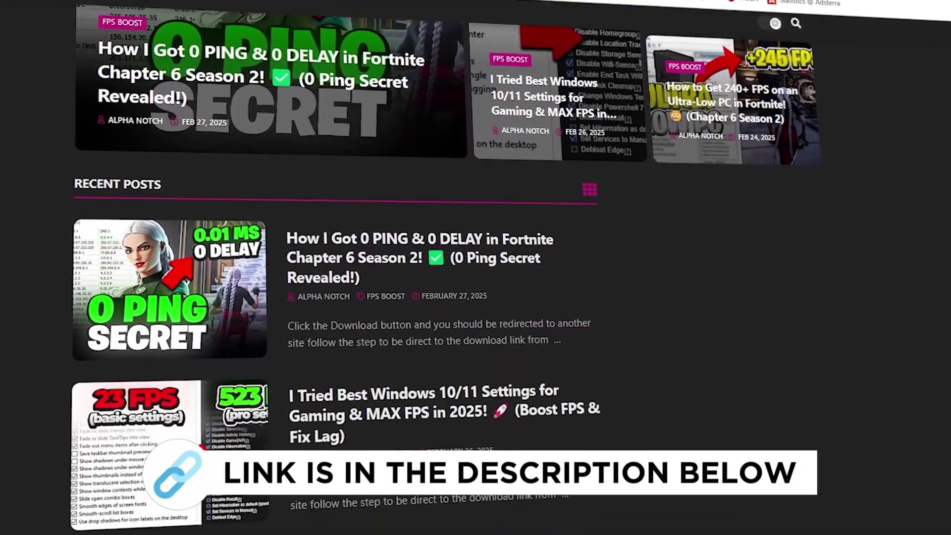
scroll(336, 268, "down", 8)
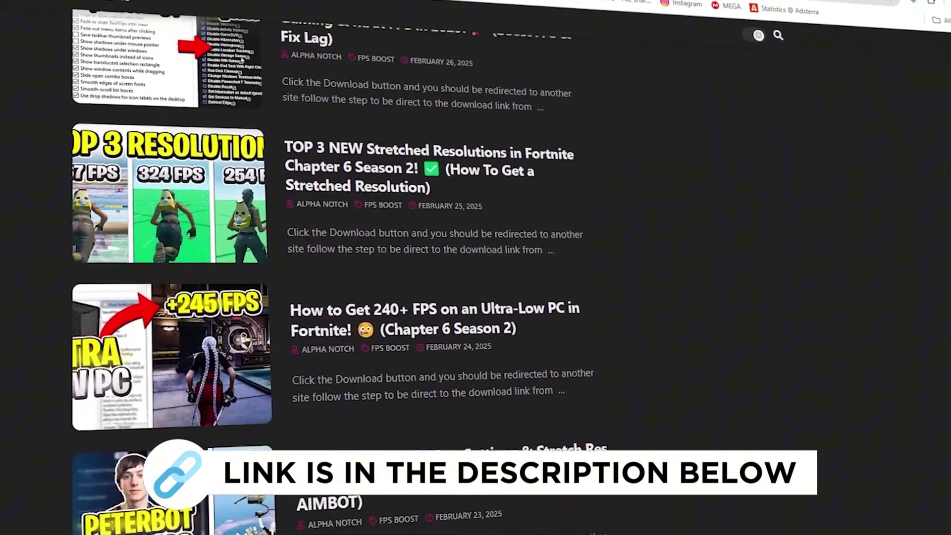
scroll(336, 267, "down", 6)
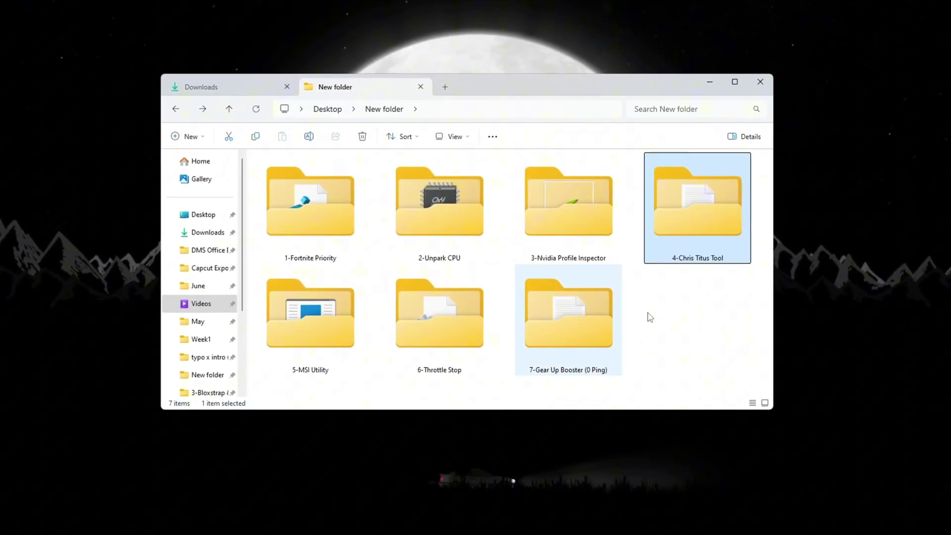
double_click(713, 224)
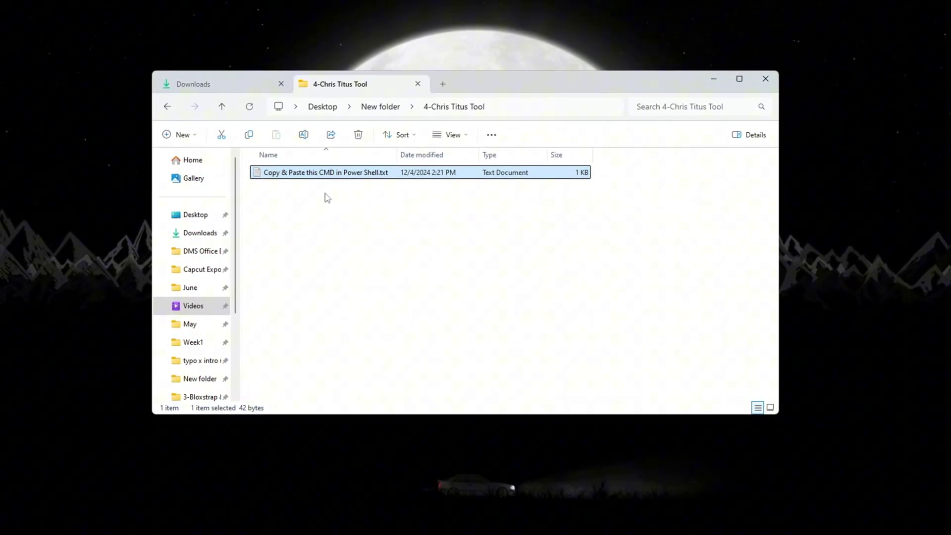
double_click(354, 174)
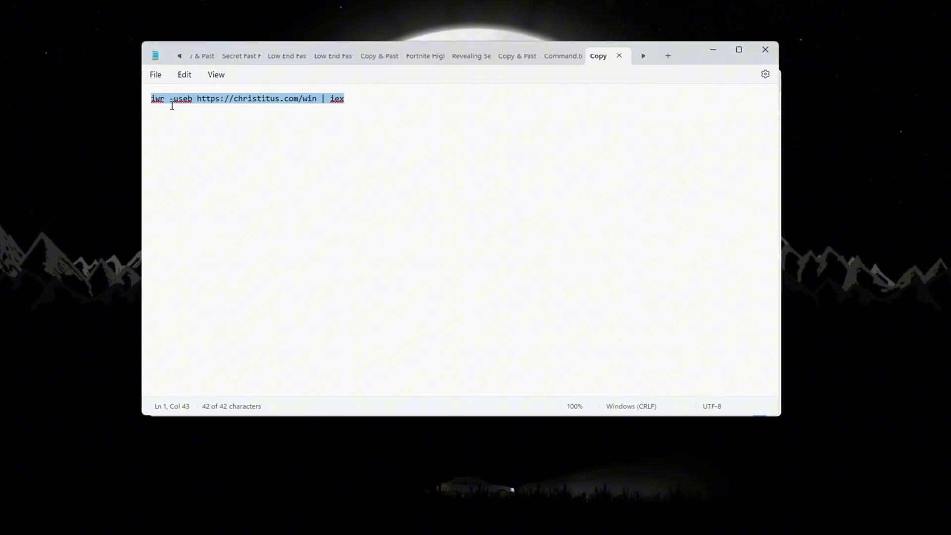
left_click(256, 157)
Step: Launch Windows PowerShell as administrator and run the pasted WinUtil command
key("super")
type("power")
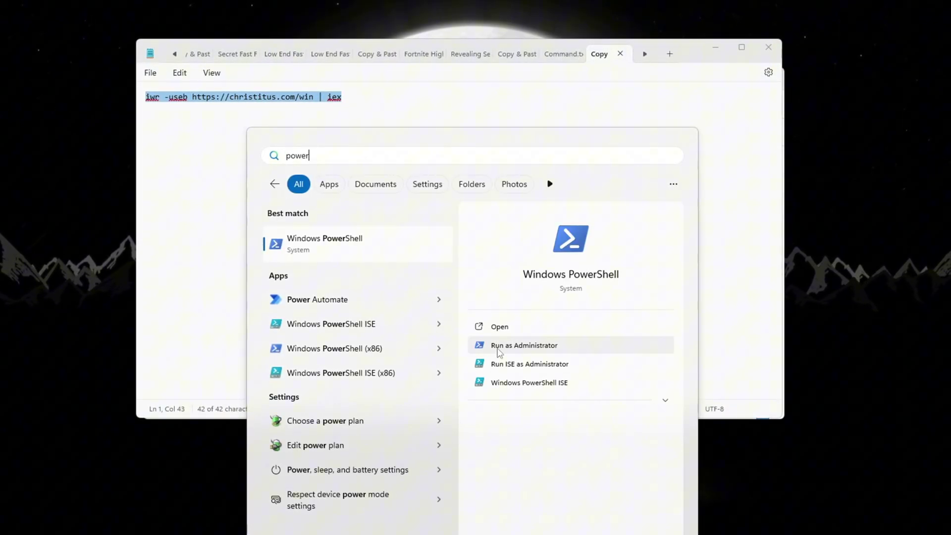
left_click(534, 347)
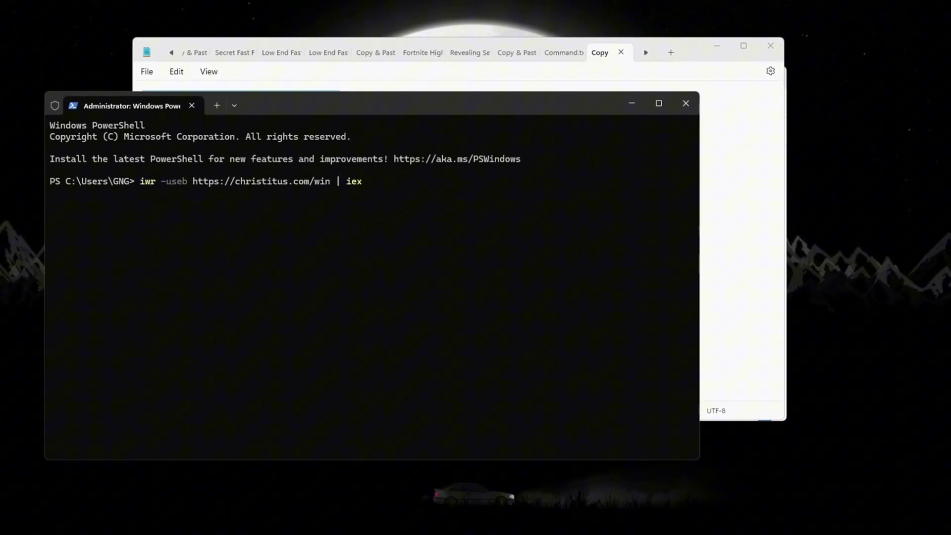
key("Return")
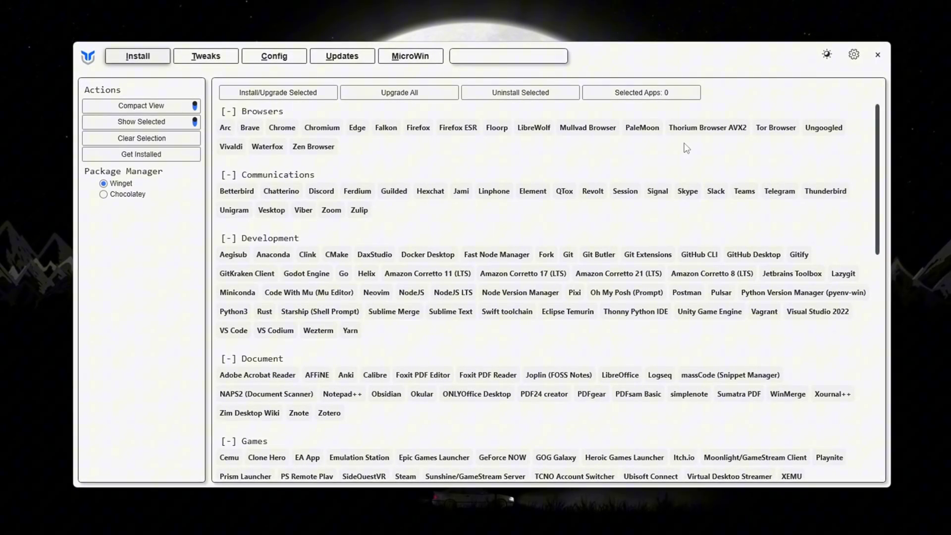
Step: Tick the Standard recommended selections on WinUtil's Tweaks page
left_click(206, 56)
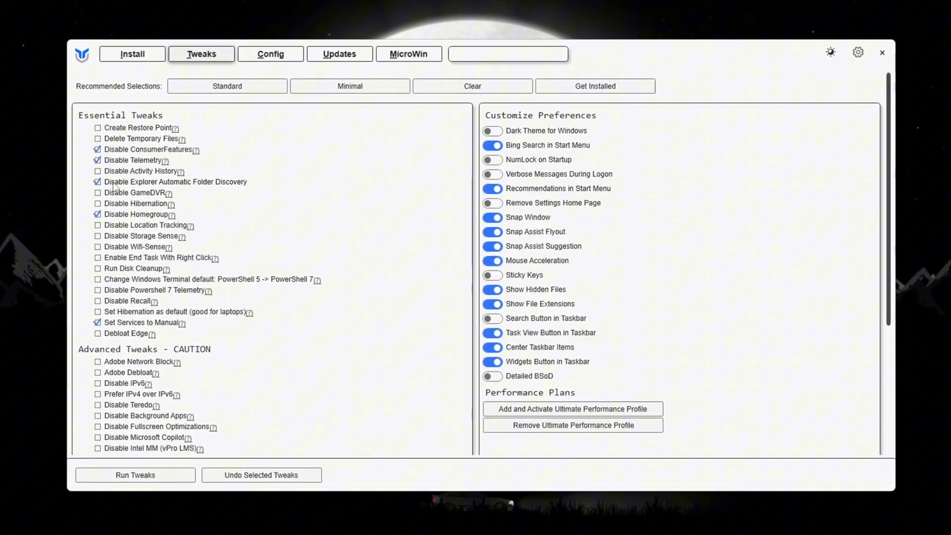
left_click(235, 90)
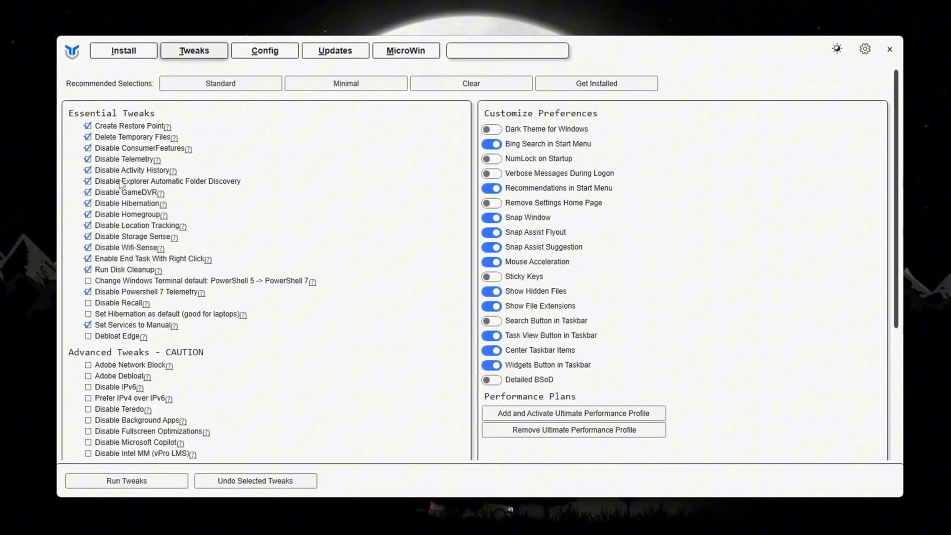
scroll(222, 144, "down", 1)
scroll(436, 189, "up", 1)
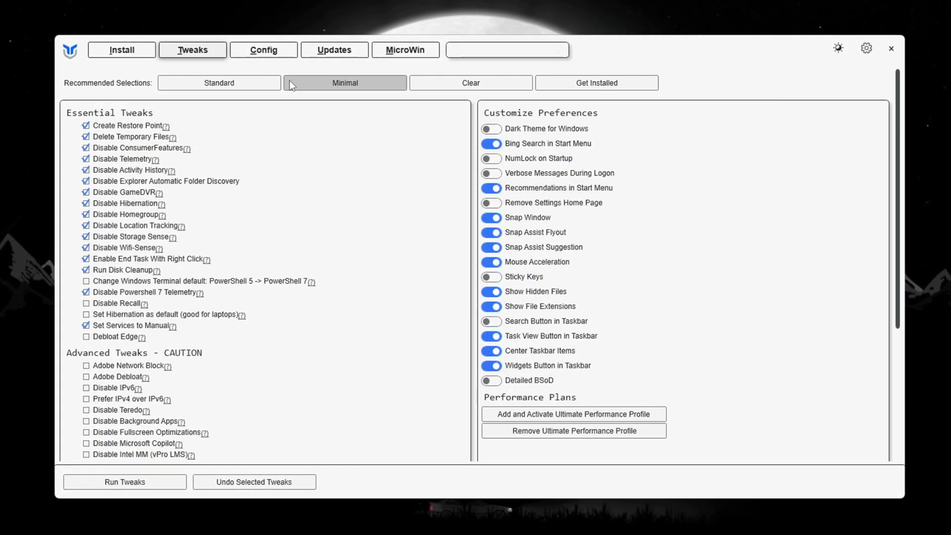
scroll(118, 399, "down", 5)
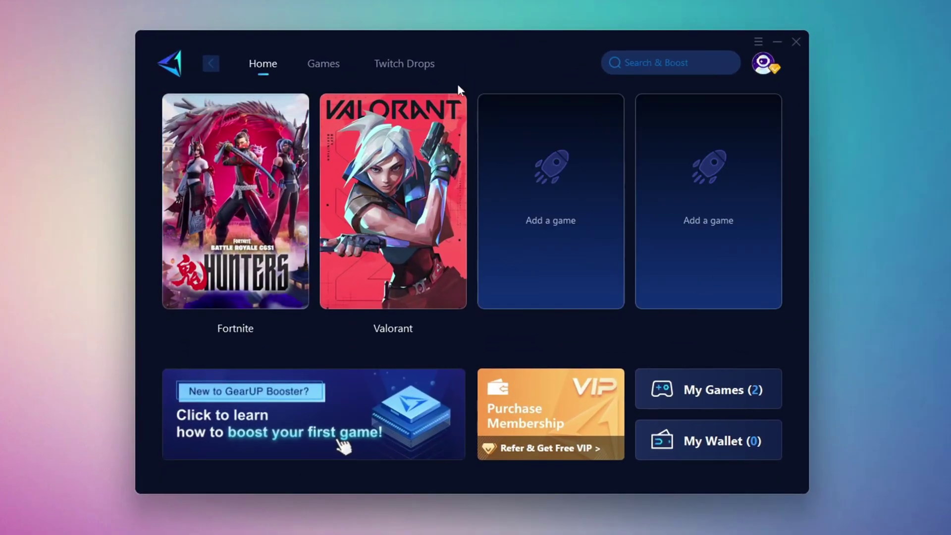
Step: Browse the popular games library on GearUP Booster's Games page
mouse_move(427, 215)
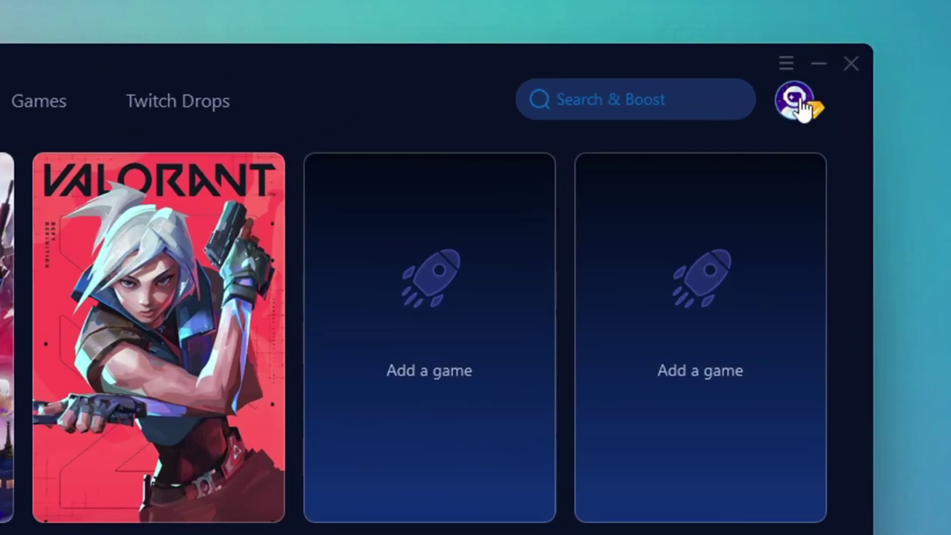
mouse_move(803, 113)
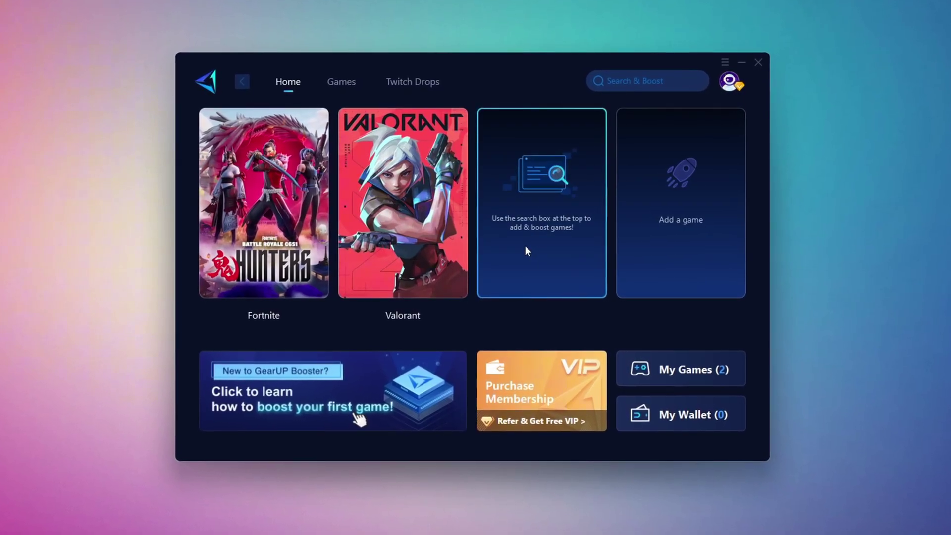
left_click(342, 83)
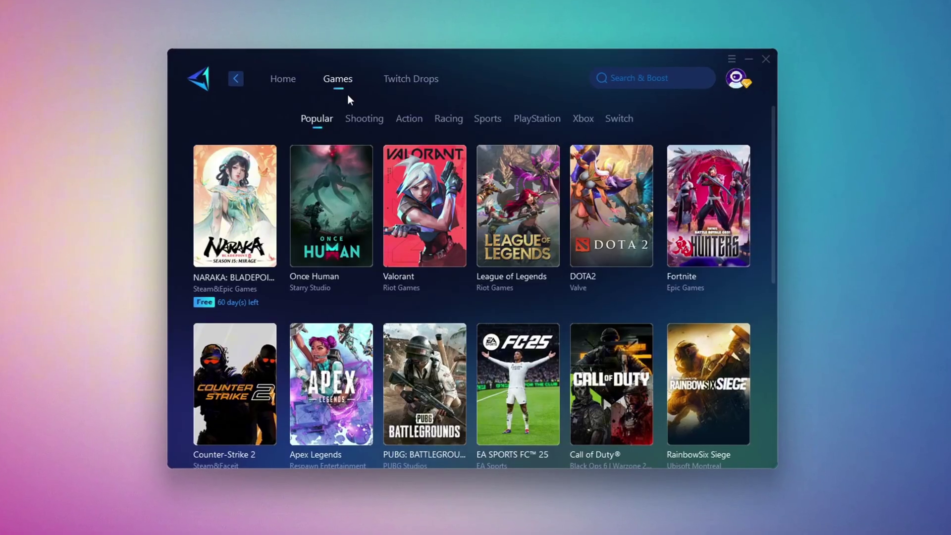
scroll(525, 239, "down", 6)
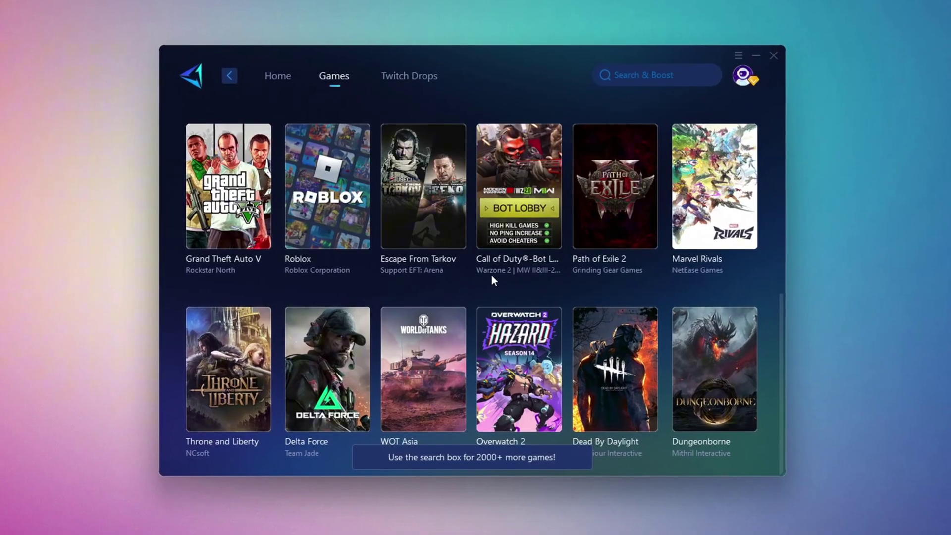
Step: Return to the Home page and start boosting Fortnite
mouse_move(344, 129)
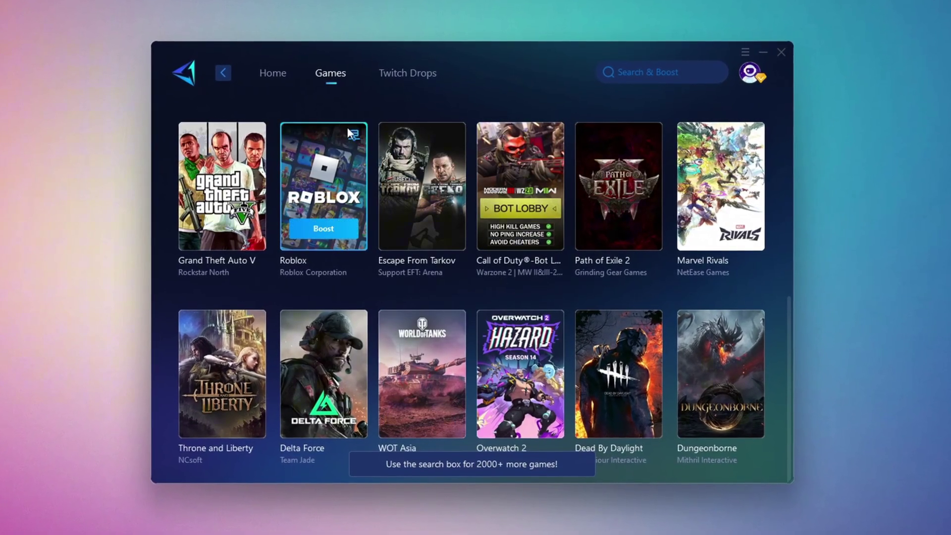
left_click(273, 80)
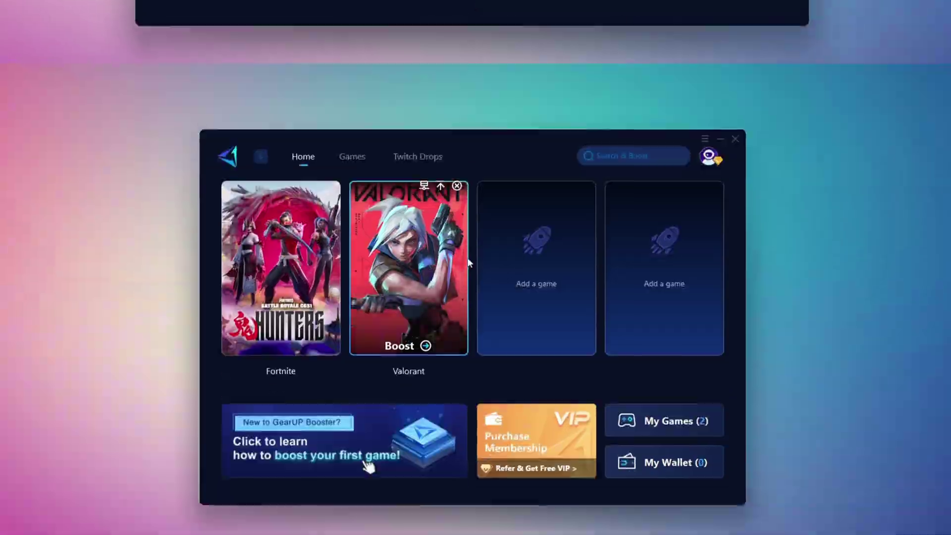
mouse_move(233, 223)
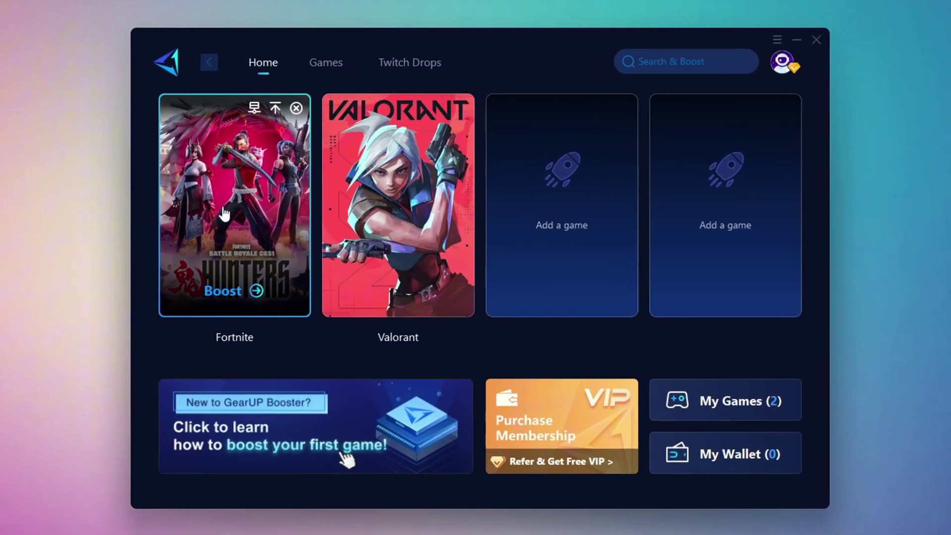
left_click(225, 292)
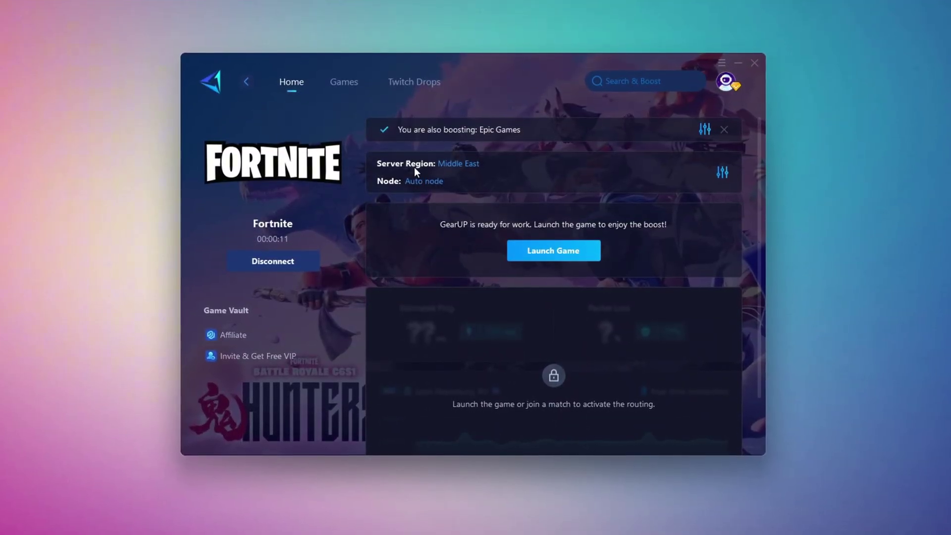
Step: Keep the Fortnite boost on the Middle East server region with Auto node
left_click(459, 166)
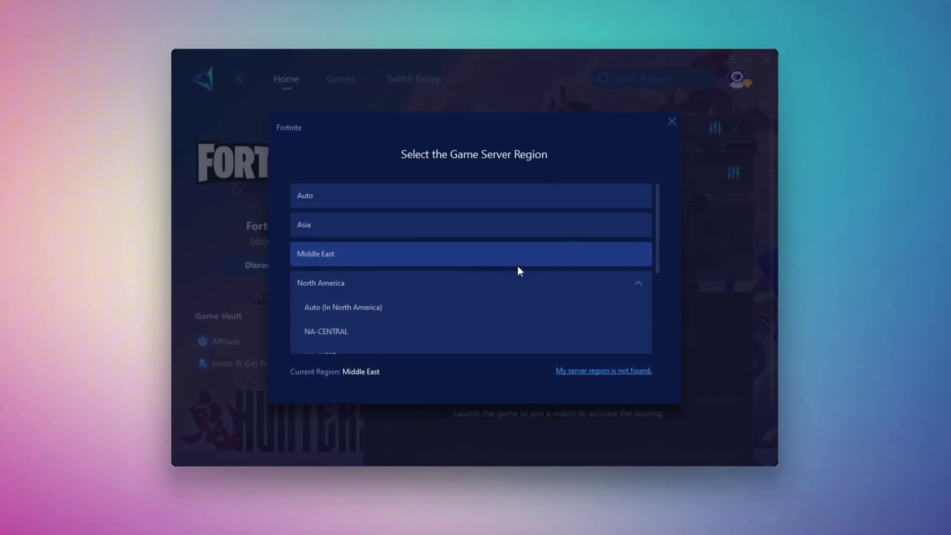
left_click(674, 122)
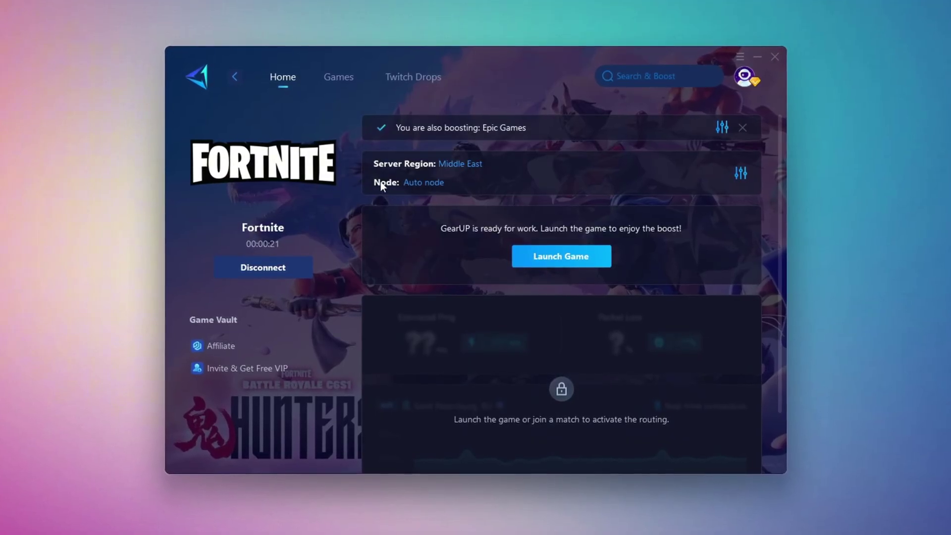
left_click(424, 183)
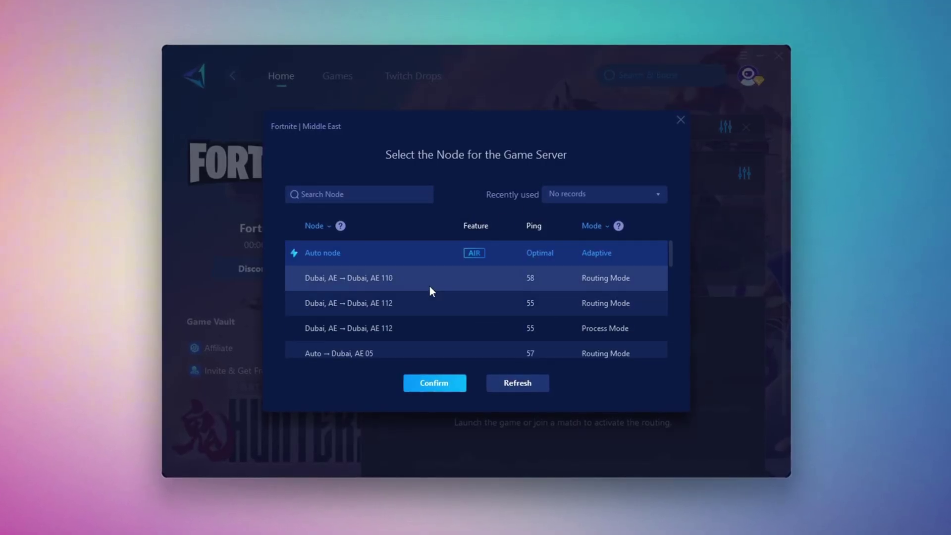
scroll(450, 276, "down", 1)
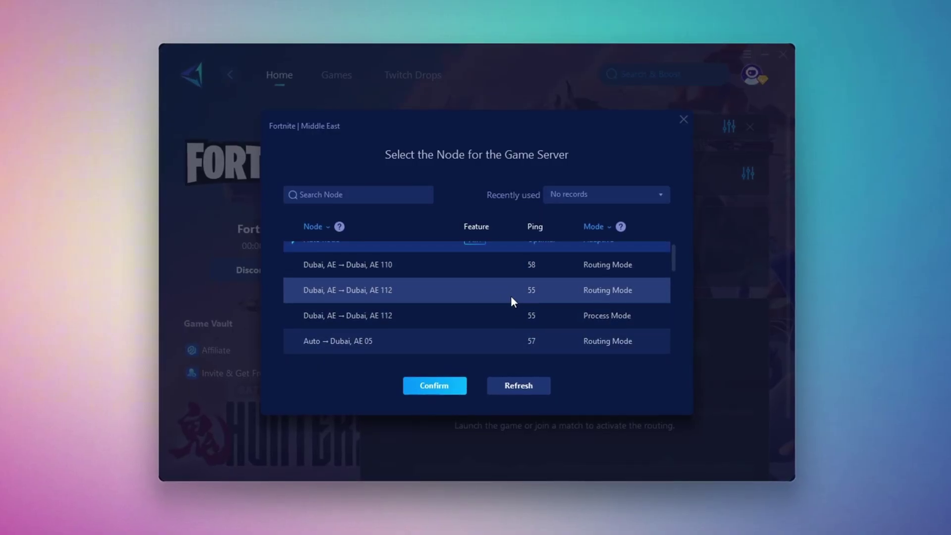
scroll(464, 312, "up", 1)
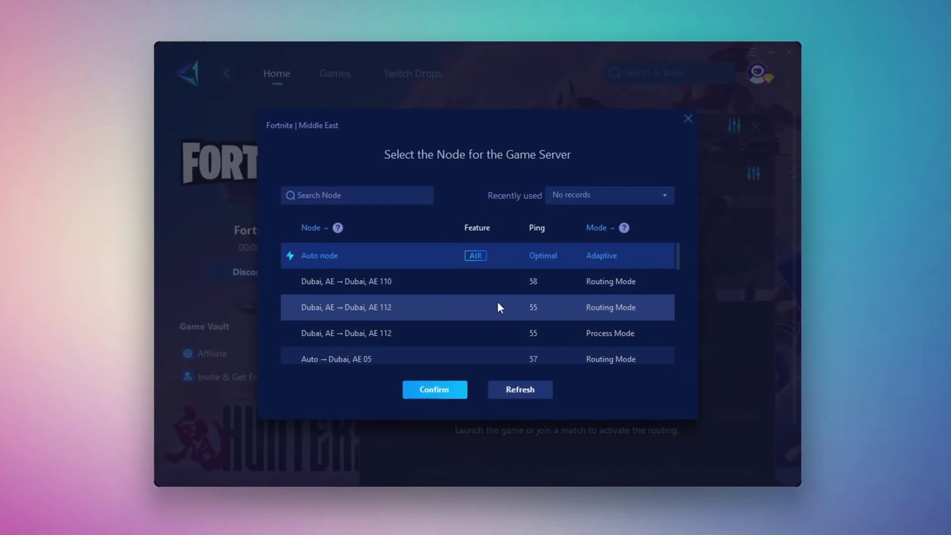
left_click(688, 119)
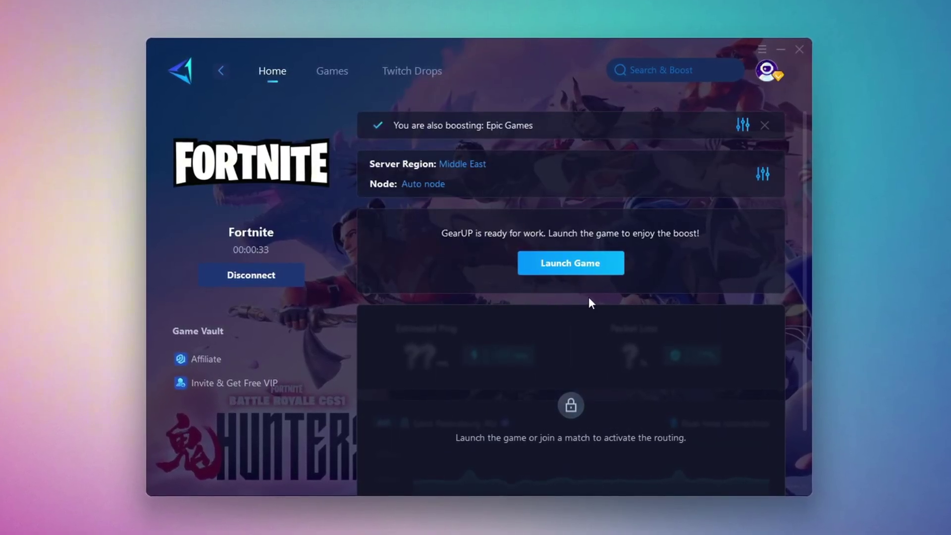
Step: Close GearUP and scroll the blog's Recent Posts for the download links
left_click(803, 49)
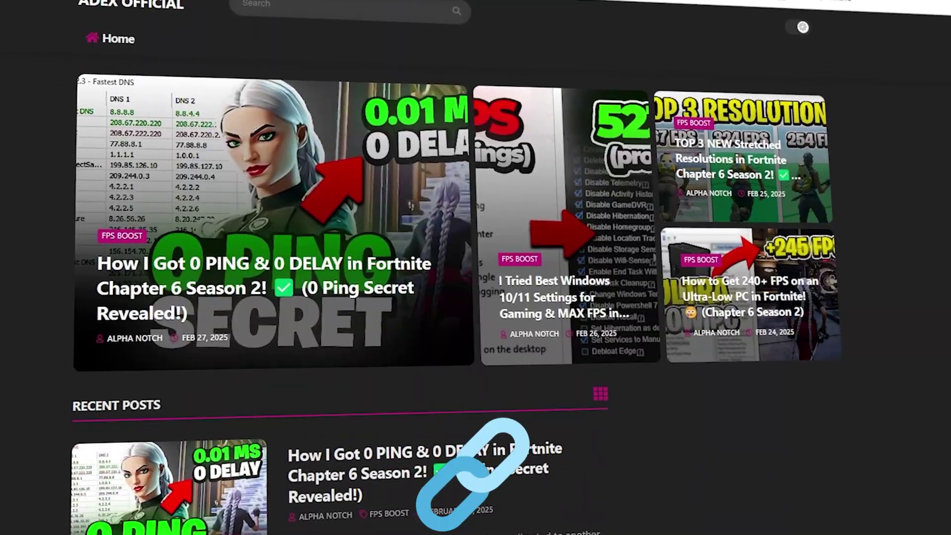
scroll(475, 267, "down", 8)
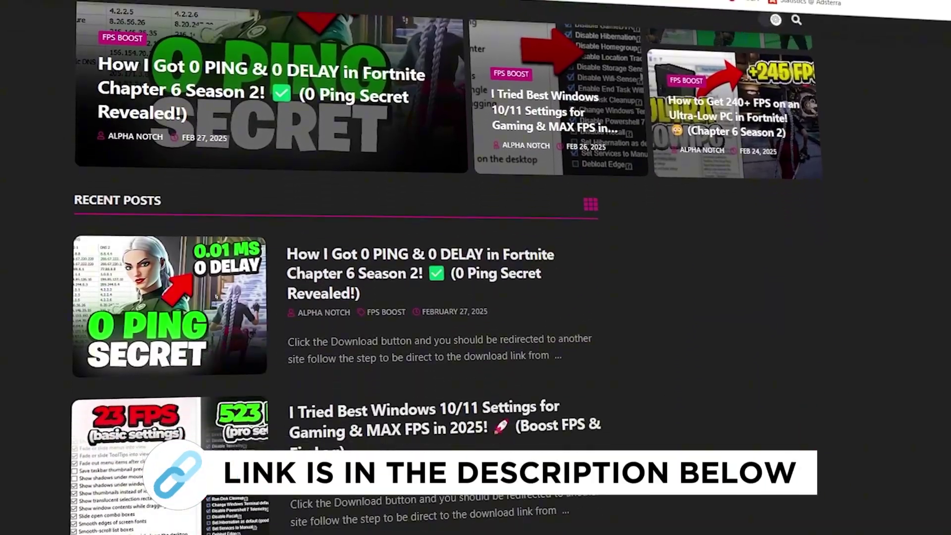
scroll(476, 267, "down", 8)
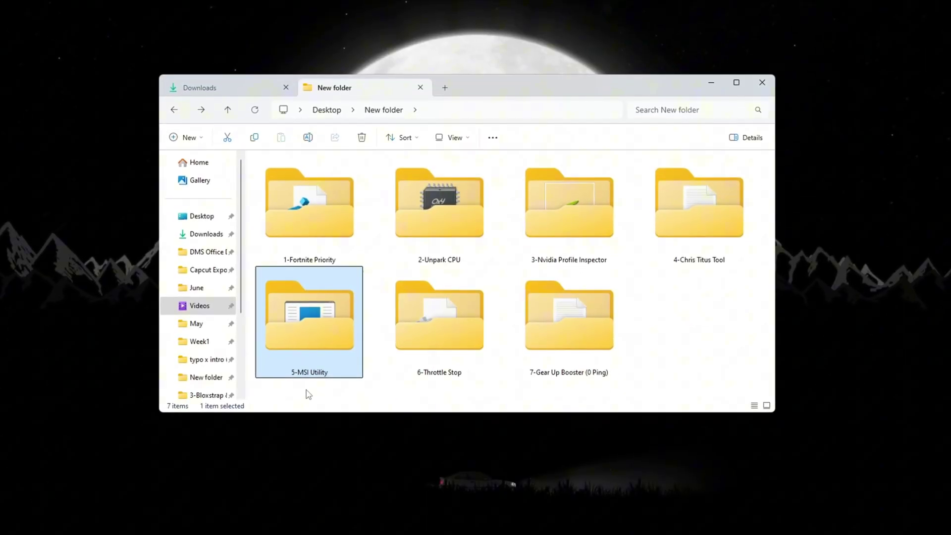
Step: Open the 5-MSI Utility folder
double_click(311, 350)
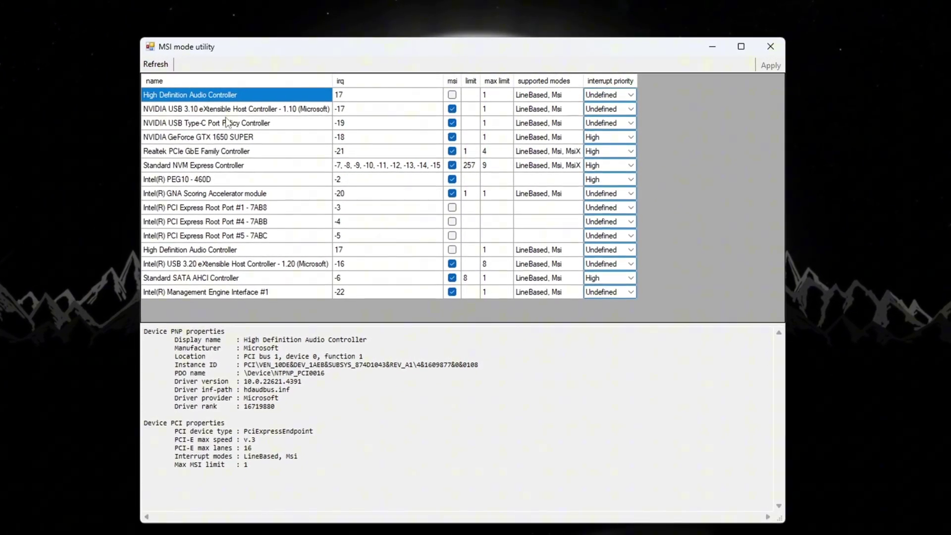
Step: Set interrupt priority to High for both the GTX 1650 SUPER and Intel(R) PEG10 - 460D
left_click(231, 138)
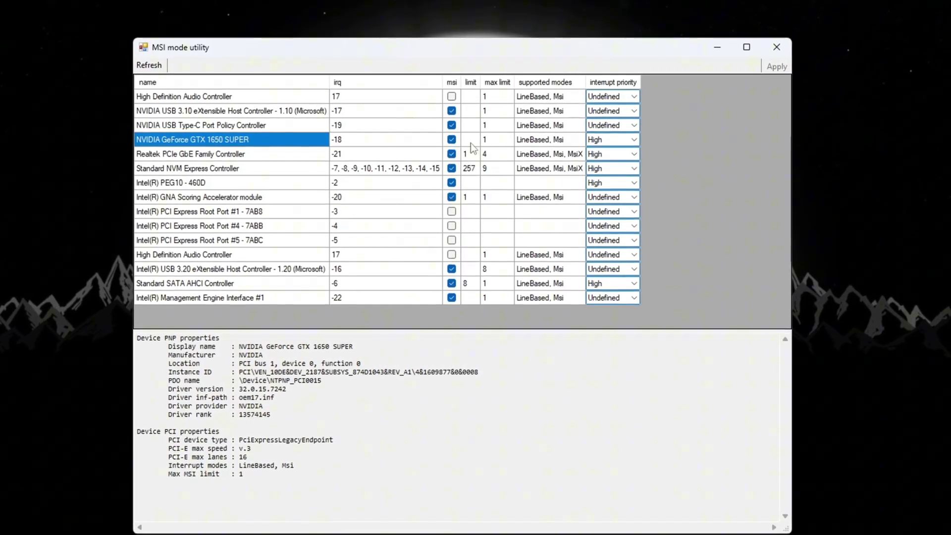
left_click(635, 141)
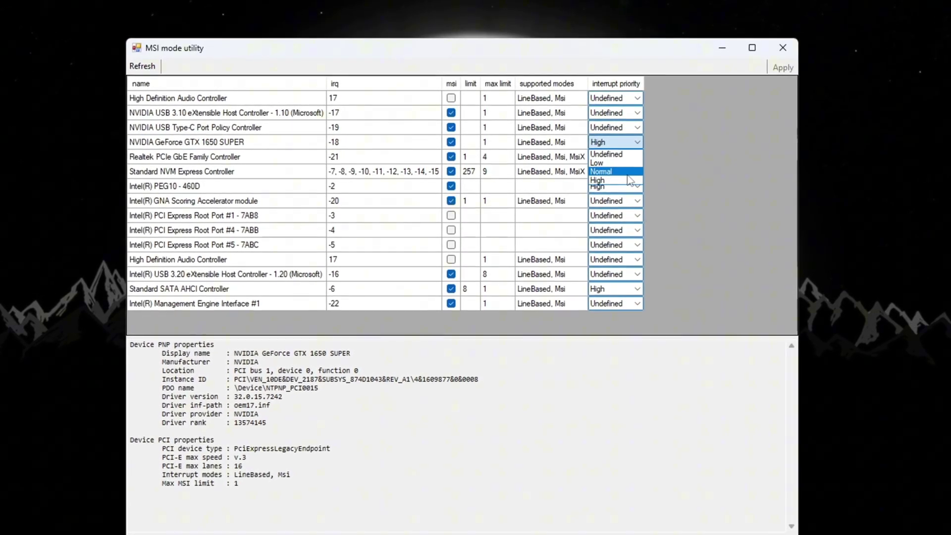
left_click(625, 181)
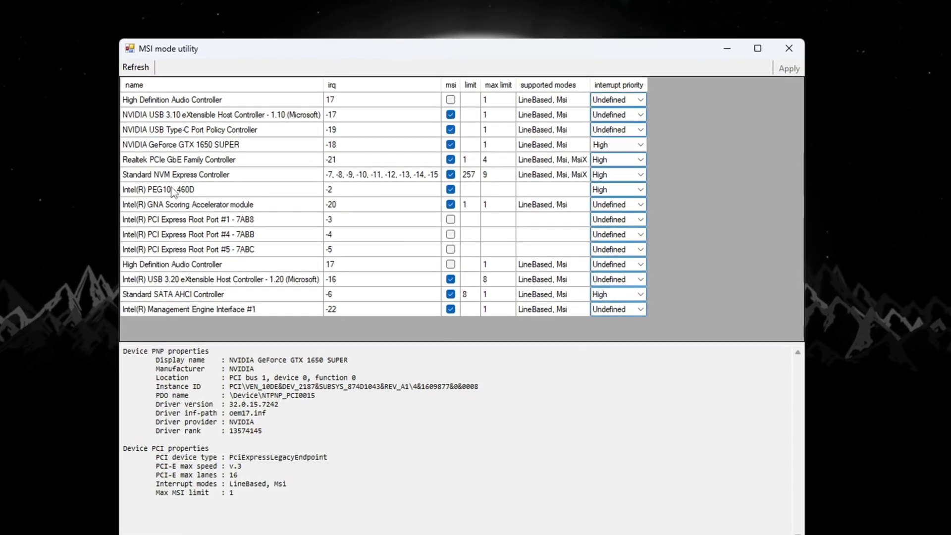
left_click(134, 191)
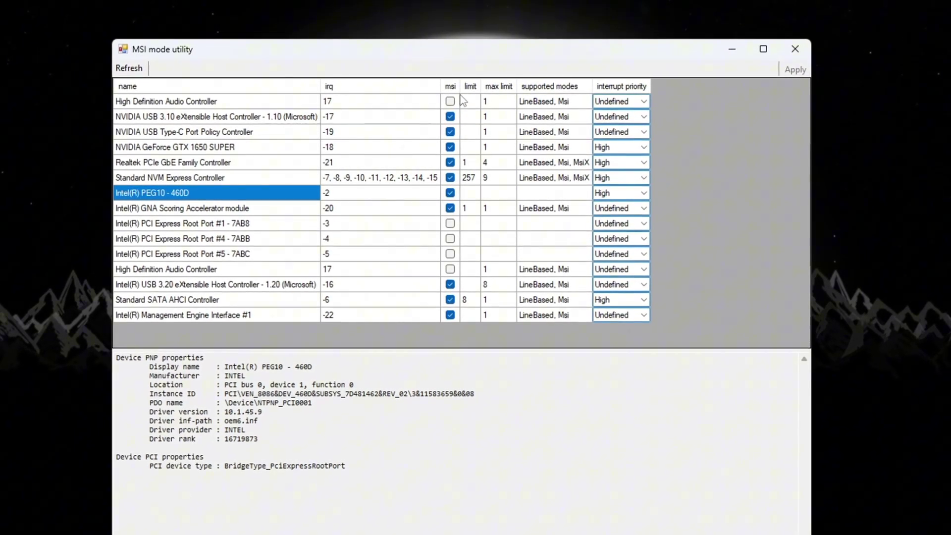
left_click(645, 195)
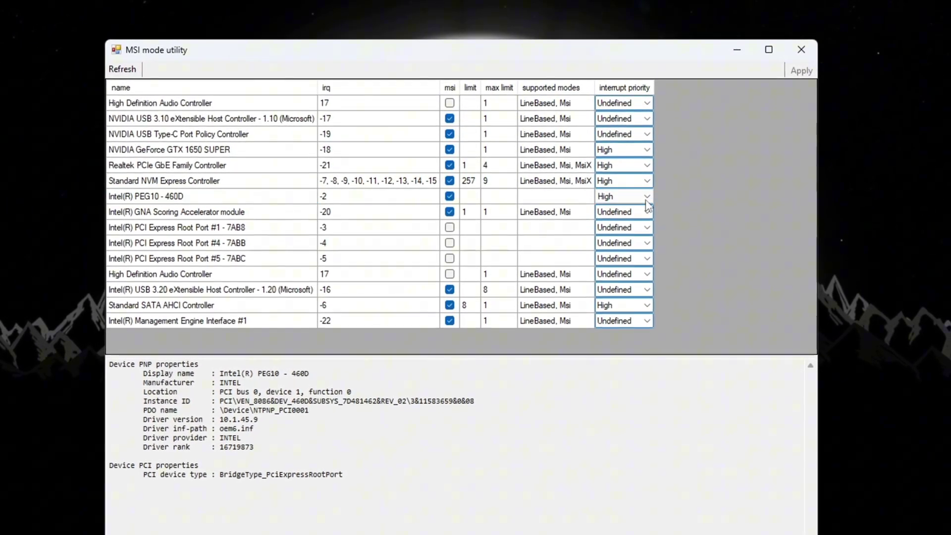
left_click(647, 238)
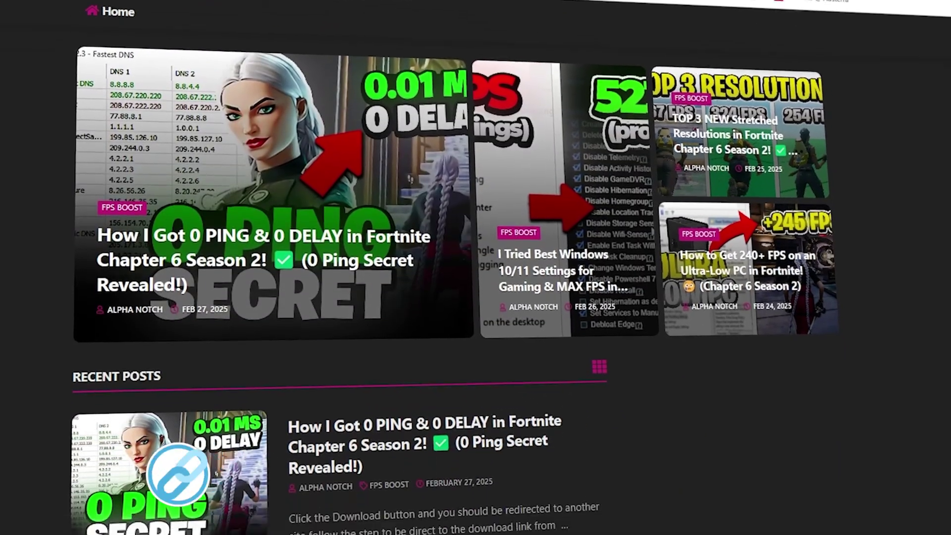
Step: Scroll down the blog's Recent Posts list toward the linked downloads
scroll(337, 297, "down", 8)
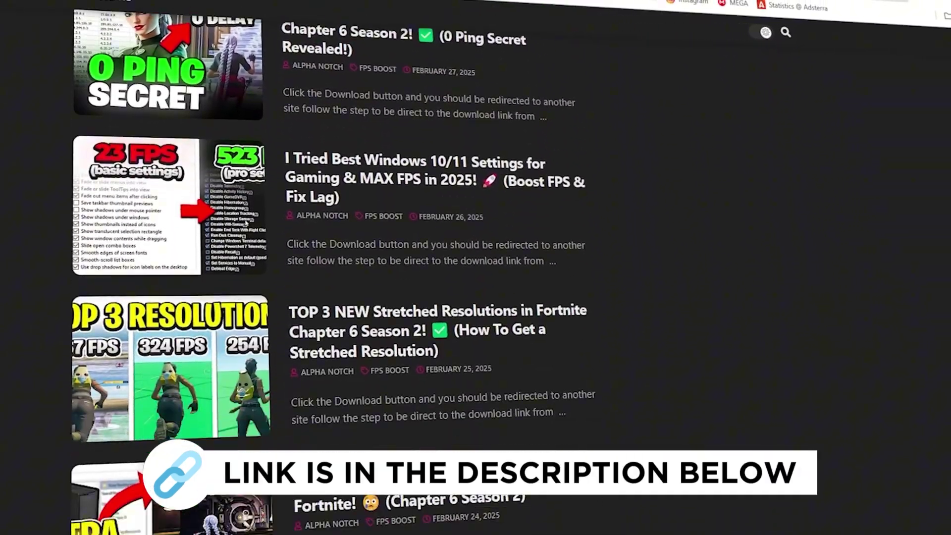
scroll(337, 297, "down", 7)
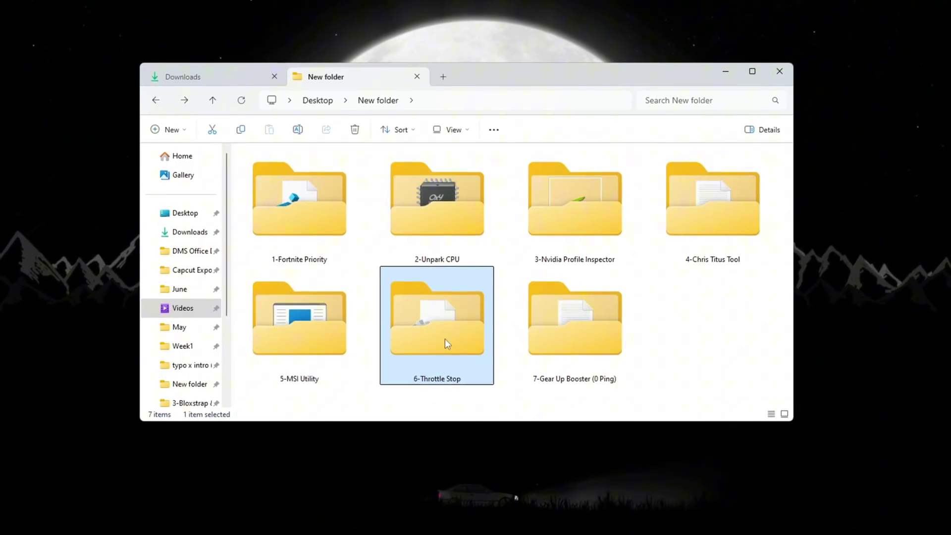
Step: Run ThrottleStop.exe from the 6-Throttle Stop folder as administrator and close Explorer
double_click(446, 341)
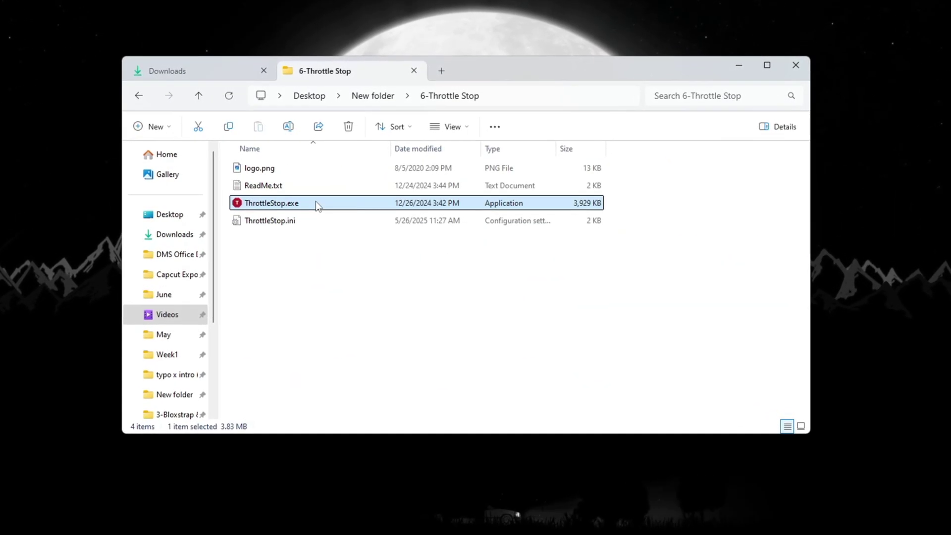
left_click(366, 287)
left_click(744, 64)
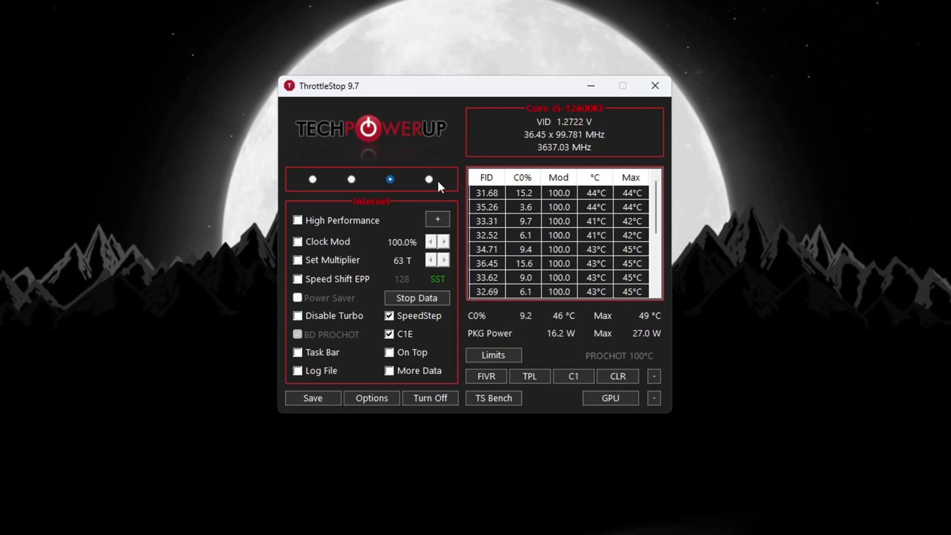
Step: Activate the Game profile with the High Performance power plan, turn ThrottleStop on, and save
left_click(350, 179)
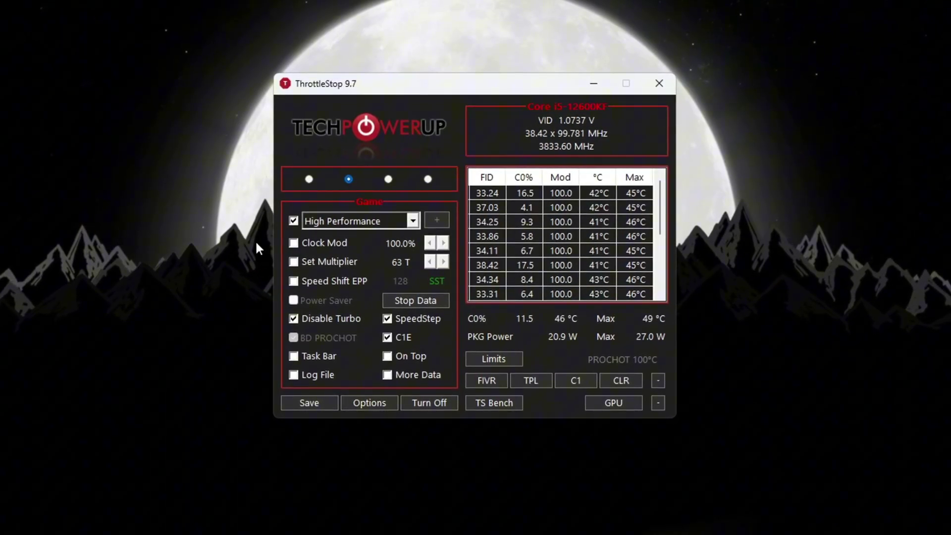
left_click(391, 221)
left_click(398, 238)
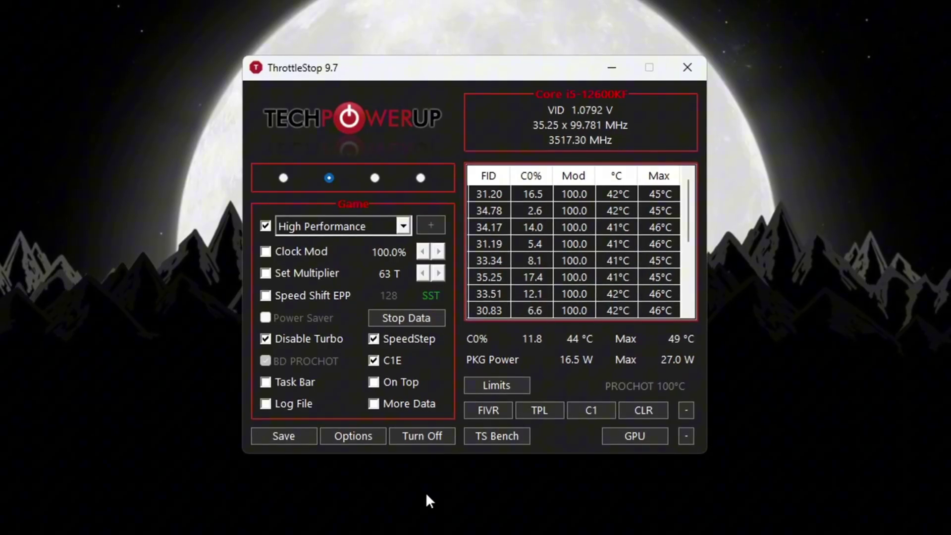
left_click(443, 432)
left_click(274, 441)
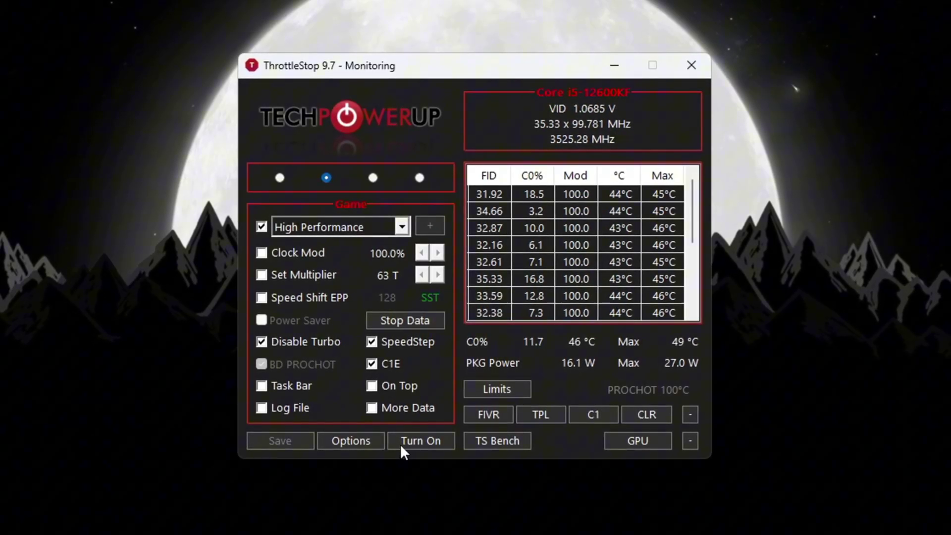
left_click(402, 442)
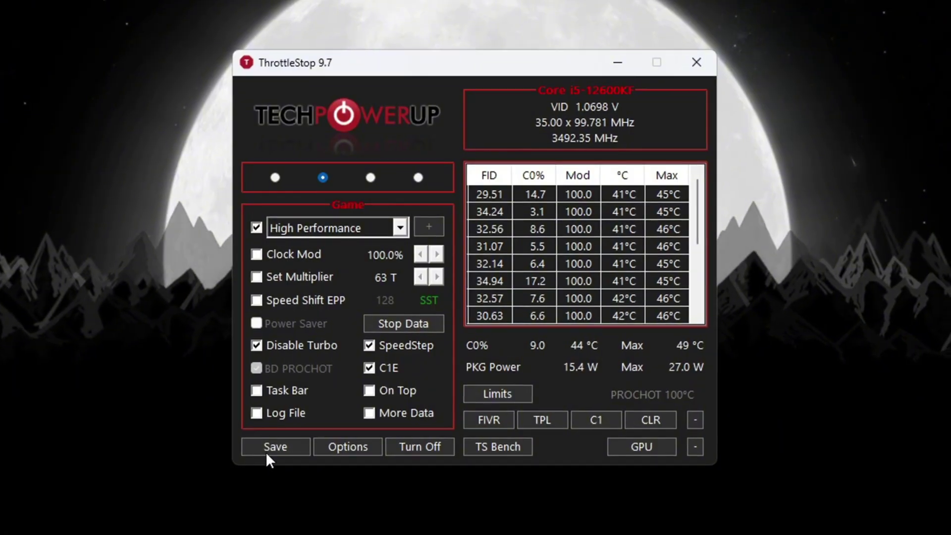
left_click(268, 450)
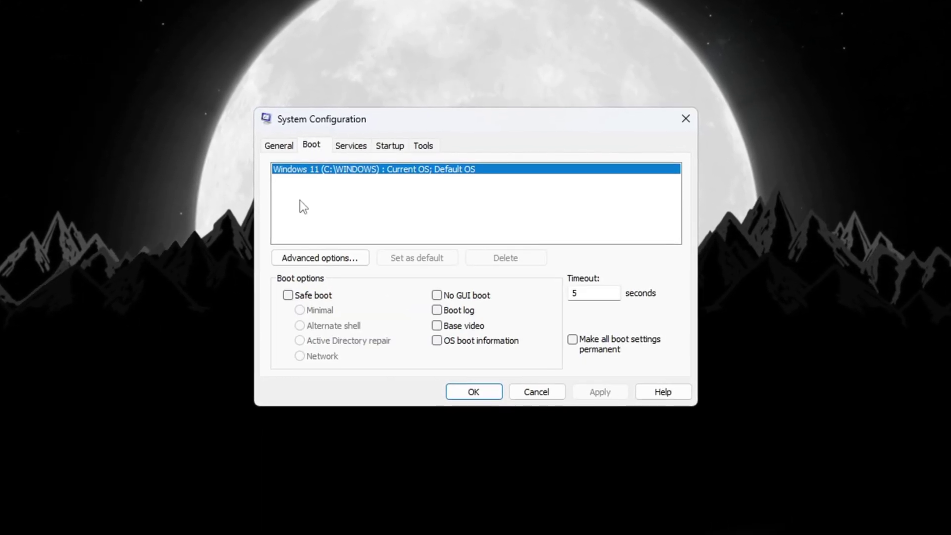
Step: Set the boot Number of processors to 16 in Advanced options, then apply and confirm
left_click(331, 262)
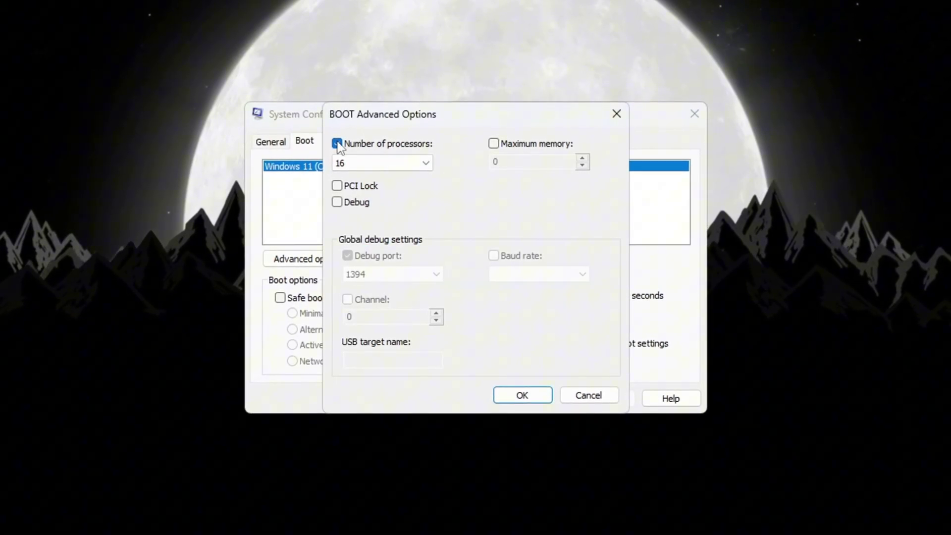
left_click(377, 164)
left_click(387, 342)
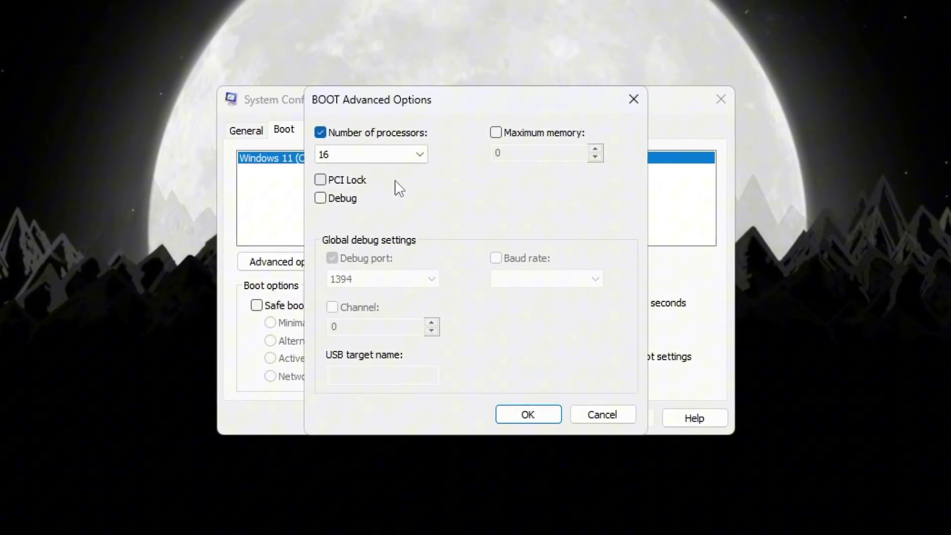
left_click(528, 413)
left_click(621, 428)
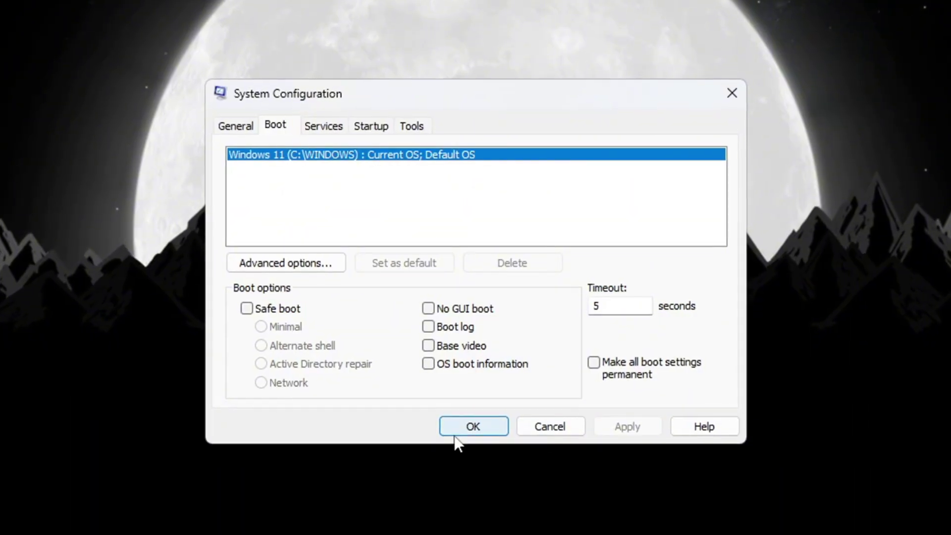
left_click(455, 434)
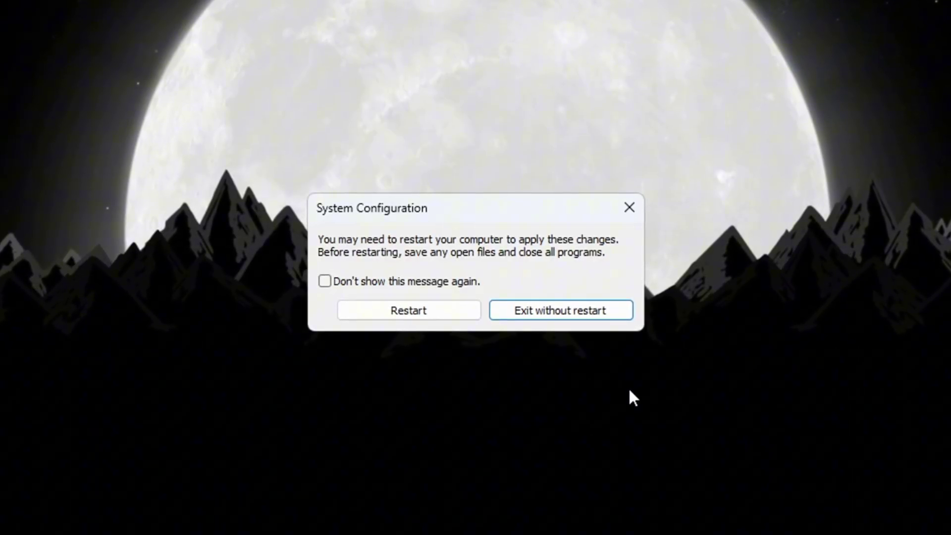